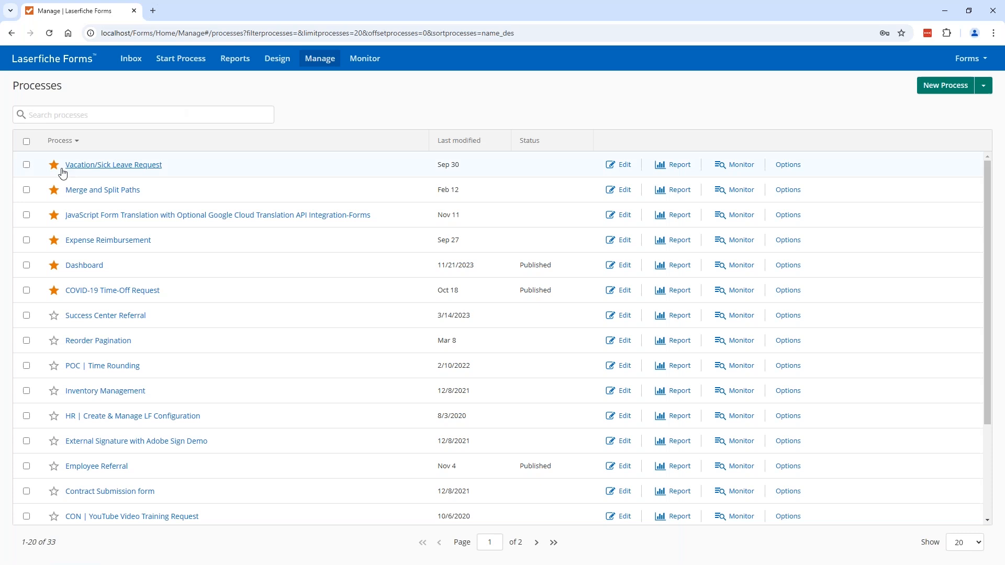
Duplicate the Vacation/Sick Leave Request process
{"action": "left_click", "coordinate": [27, 165]}
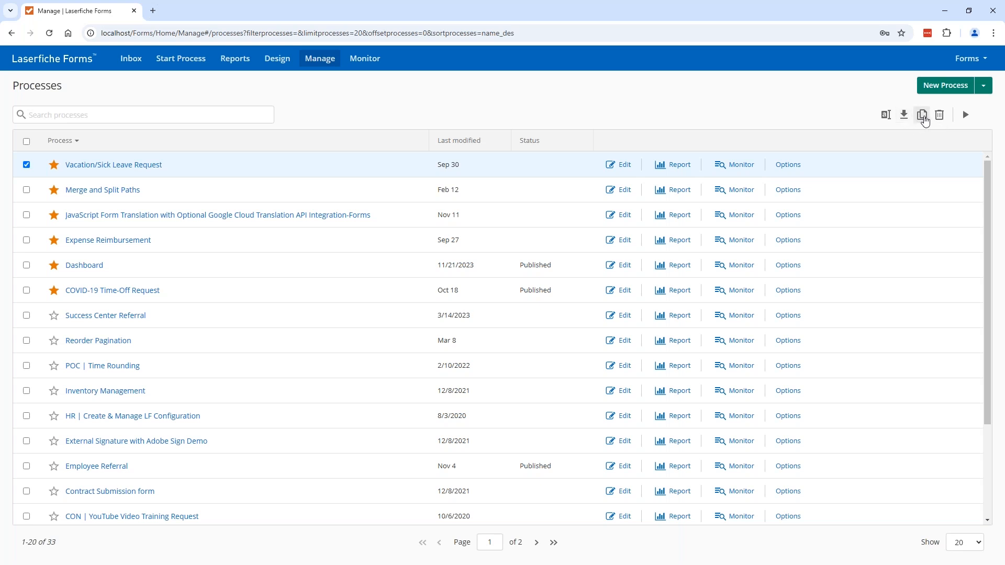
{"action": "left_click", "coordinate": [924, 116]}
{"action": "double_click", "coordinate": [922, 116]}
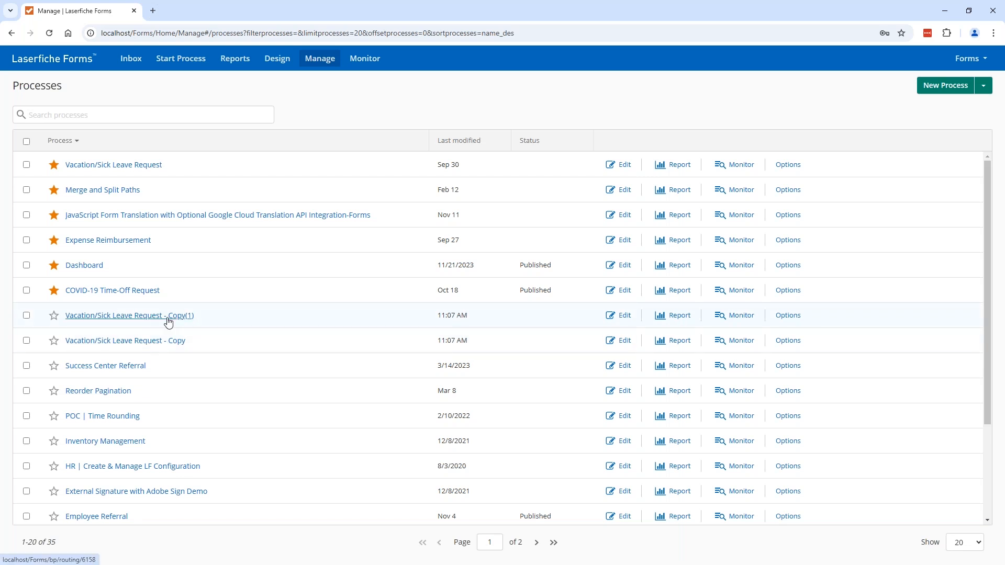
Delete the surplus process Vacation/Sick Leave Request - Copy(1) and open Vacation/Sick Leave Request - Copy for editing
{"action": "left_click", "coordinate": [27, 316]}
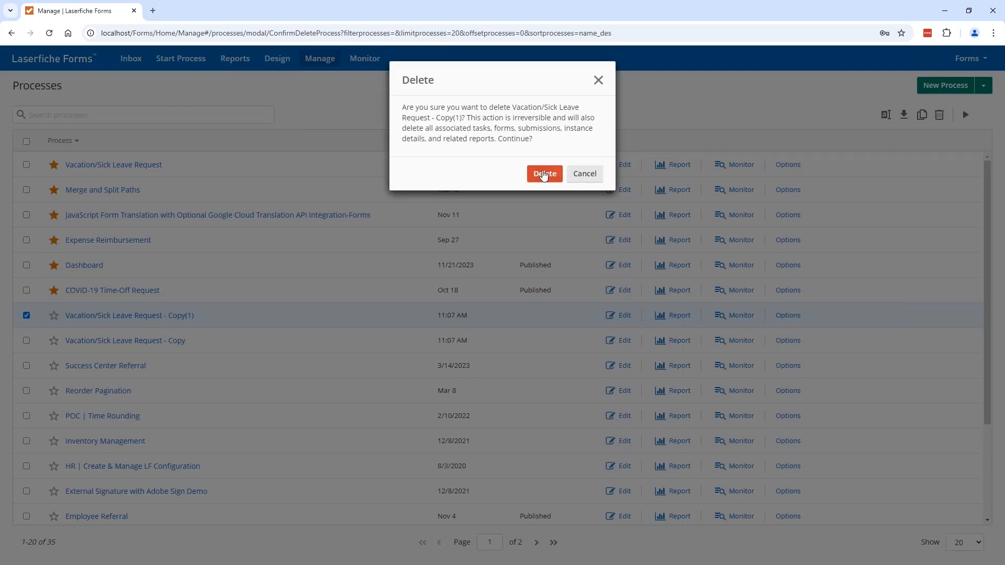
{"action": "left_click", "coordinate": [539, 174]}
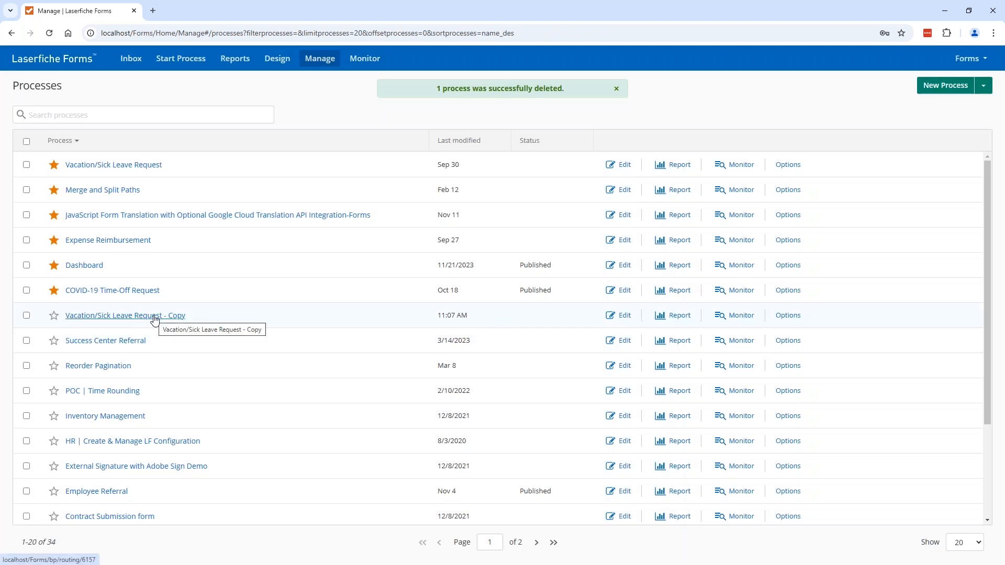
{"action": "left_click", "coordinate": [173, 319]}
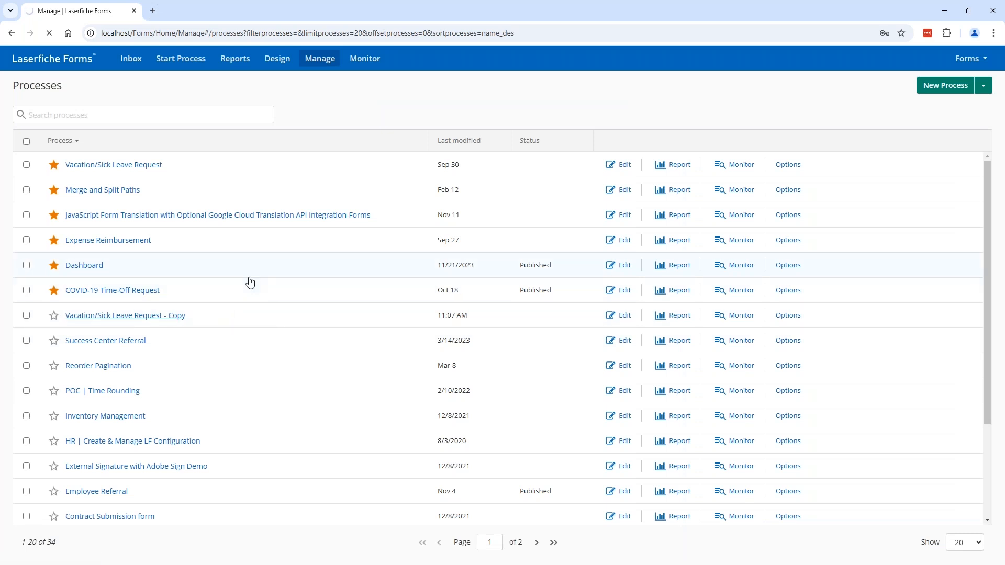
{"action": "left_click", "coordinate": [163, 321]}
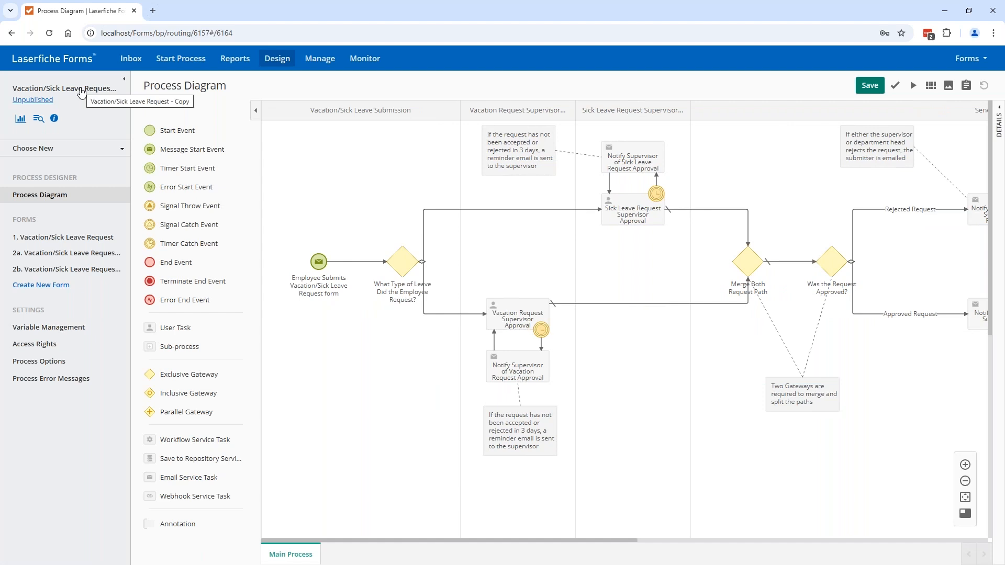
{"action": "left_click", "coordinate": [82, 93]}
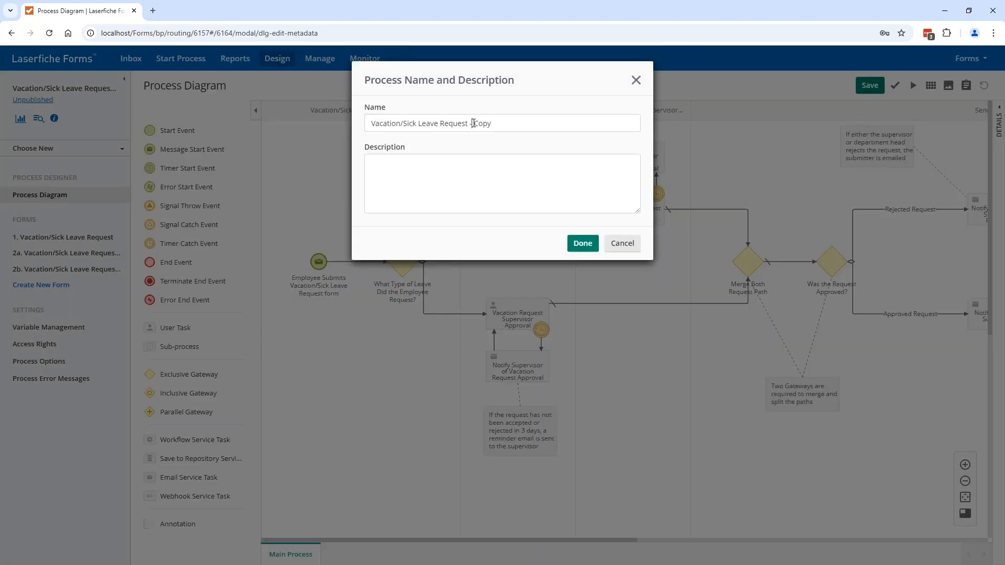
{"action": "left_click_drag", "start_coordinate": [473, 123], "coordinate": [449, 123]}
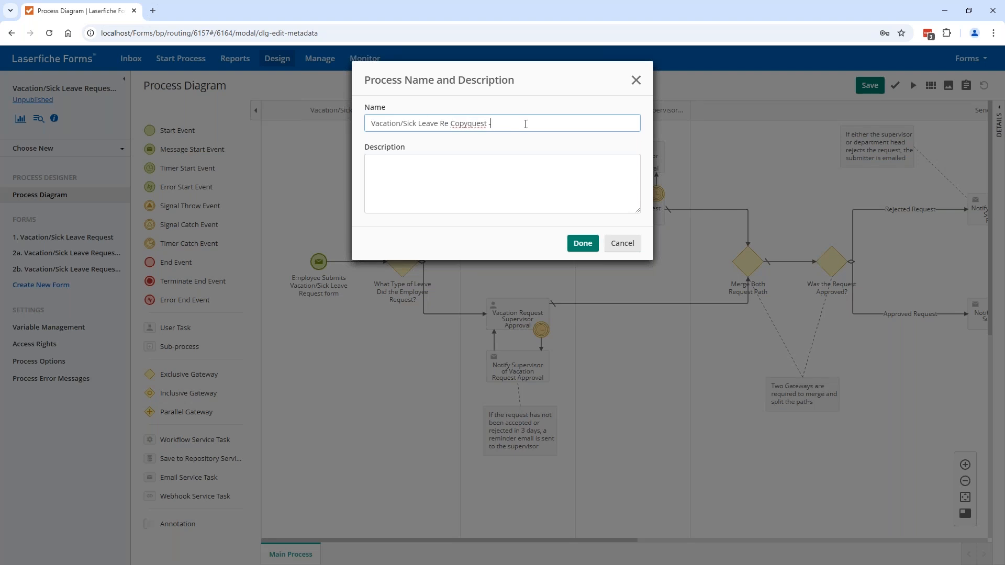
{"action": "left_click_drag", "start_coordinate": [528, 123], "coordinate": [387, 103]}
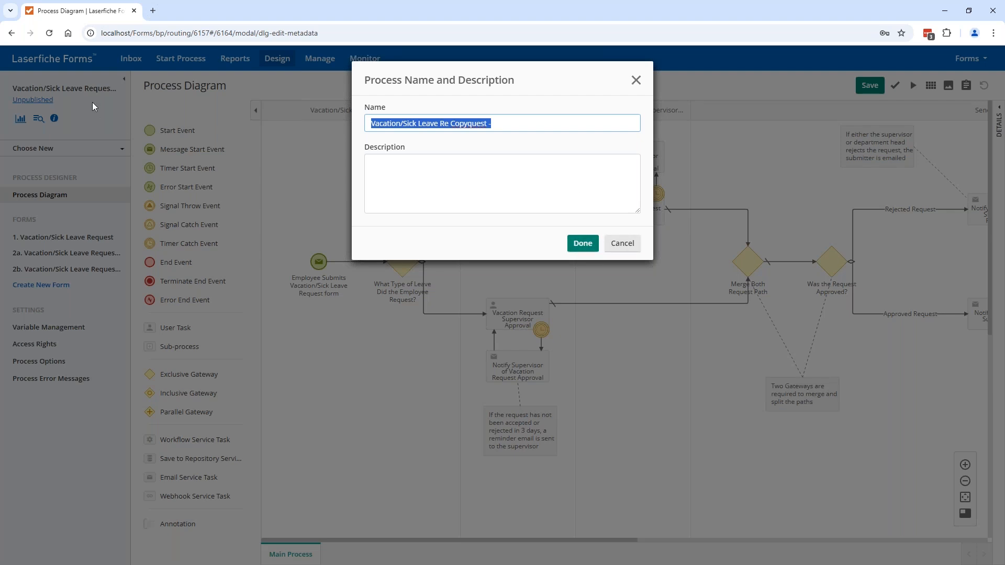
{"action": "left_click", "coordinate": [624, 245]}
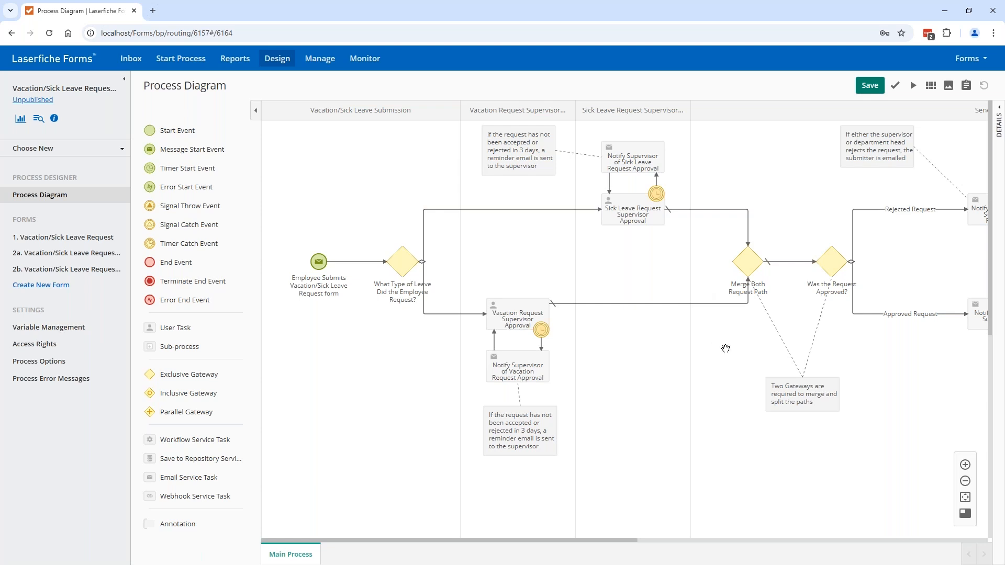
Replace the assignee of the Vacation Request Supervisor Approval user task with Initiator (/_initiator)
{"action": "left_click_drag", "start_coordinate": [727, 348], "coordinate": [664, 349]}
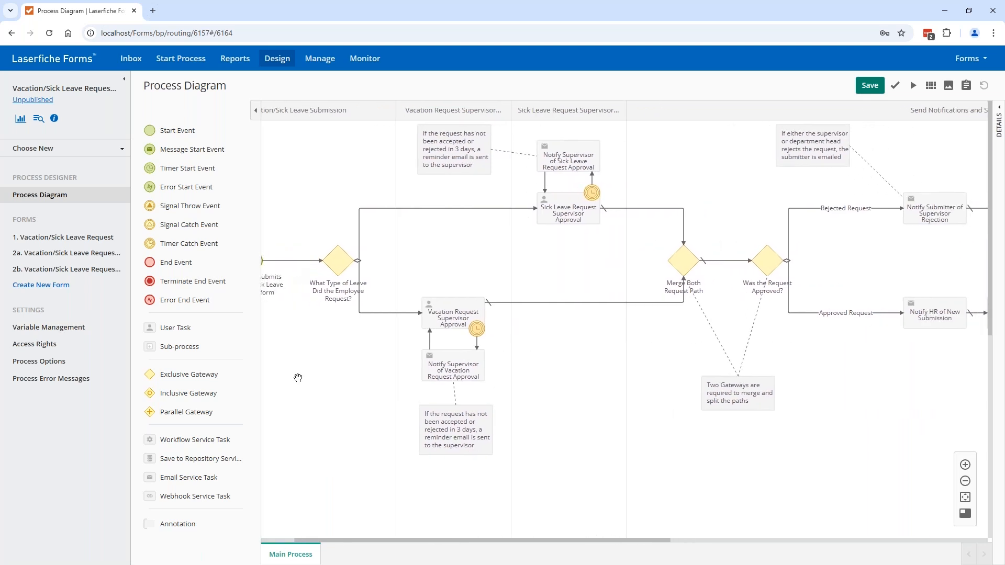
{"action": "left_click_drag", "start_coordinate": [298, 378], "coordinate": [332, 375]}
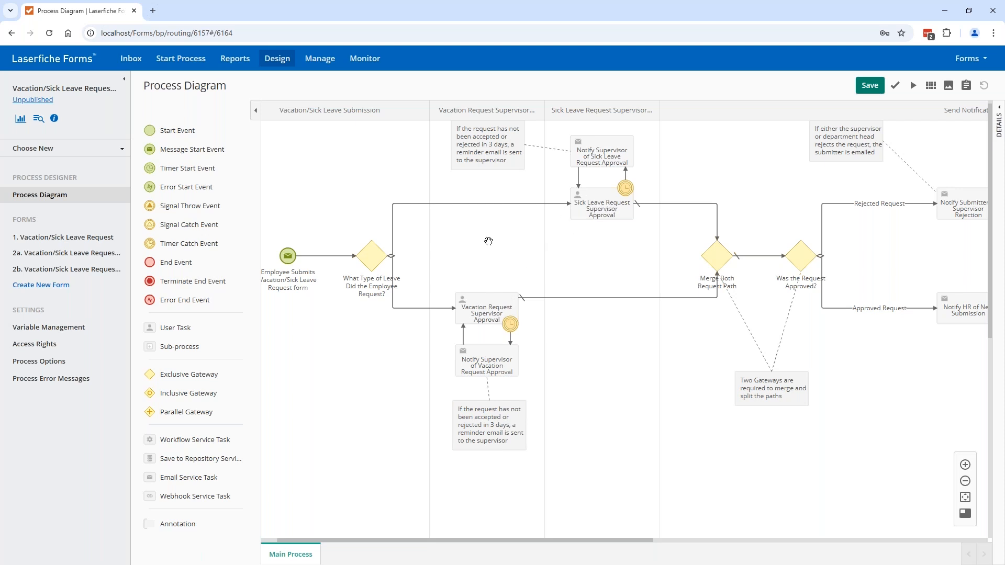
{"action": "left_click", "coordinate": [483, 308]}
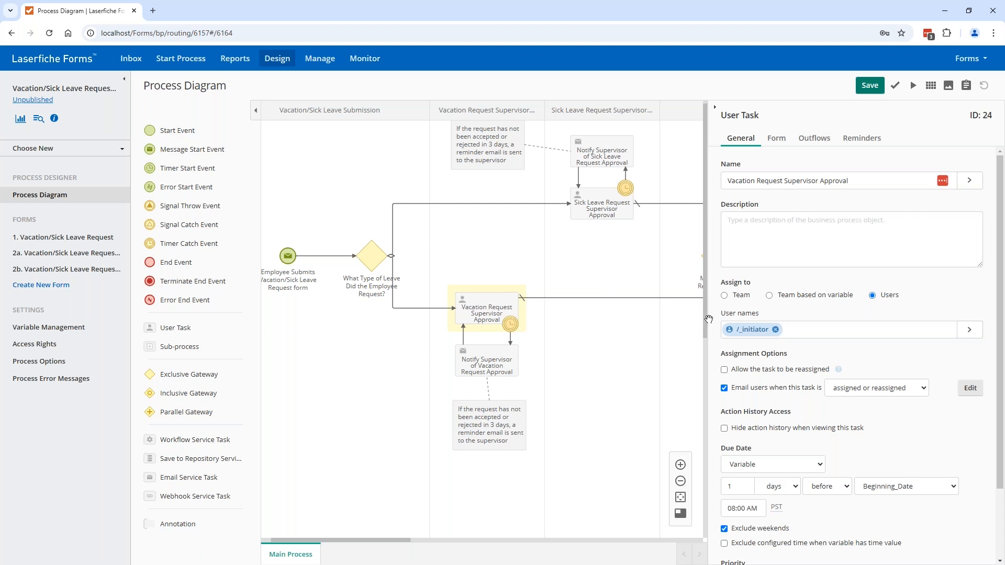
{"action": "left_click", "coordinate": [776, 329]}
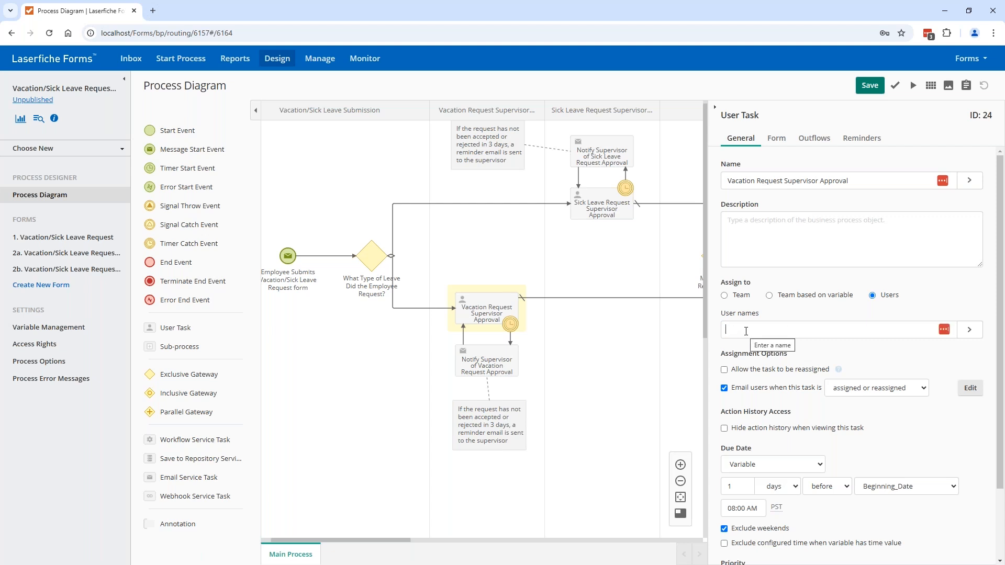
{"action": "type", "text": "ini"}
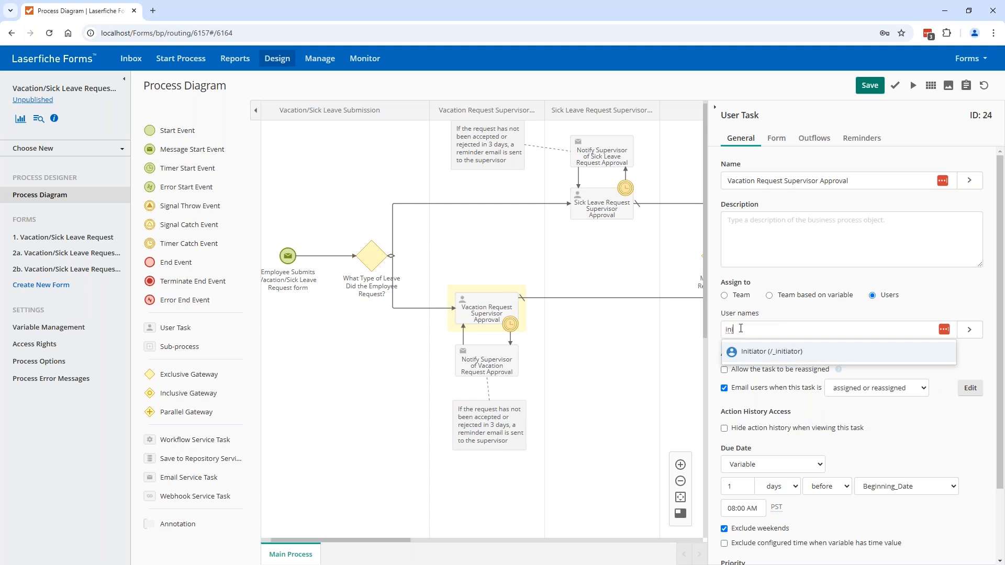
{"action": "left_click", "coordinate": [754, 356]}
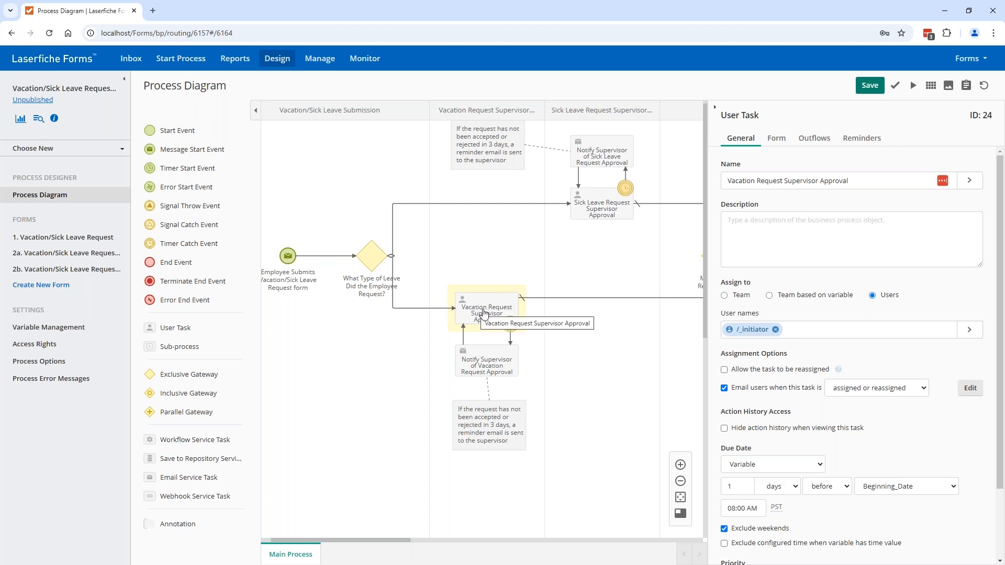
{"action": "left_click", "coordinate": [760, 332]}
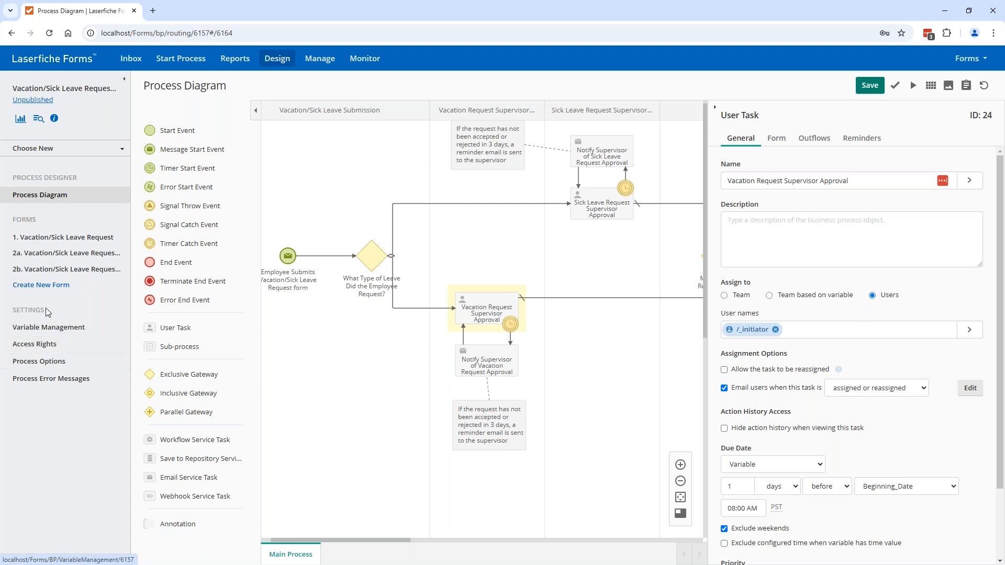
Leave the diagram without saving and set the first listed domain user's role to Submitter in the process access rights
{"action": "left_click", "coordinate": [43, 349]}
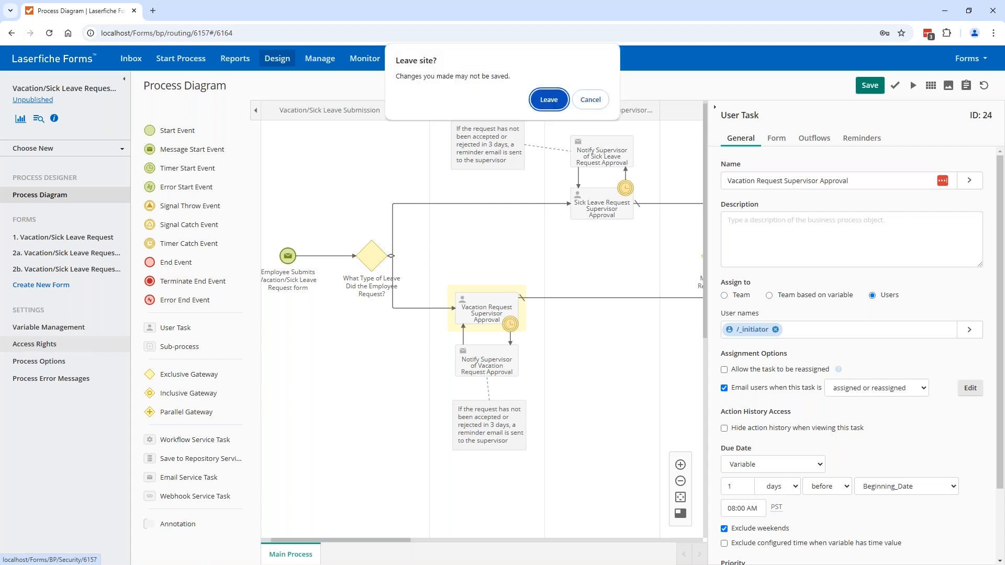
{"action": "left_click", "coordinate": [549, 101]}
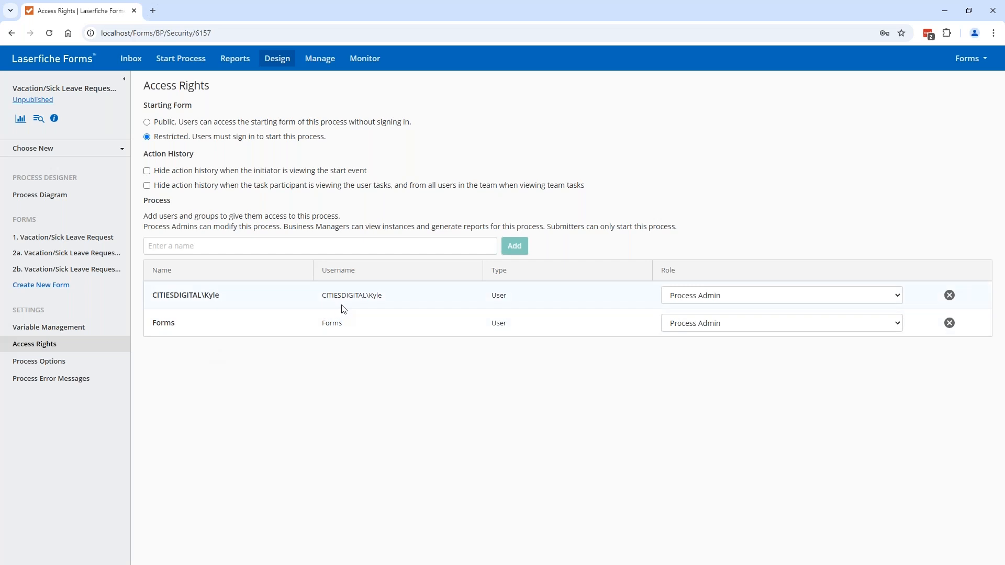
{"action": "left_click", "coordinate": [899, 295]}
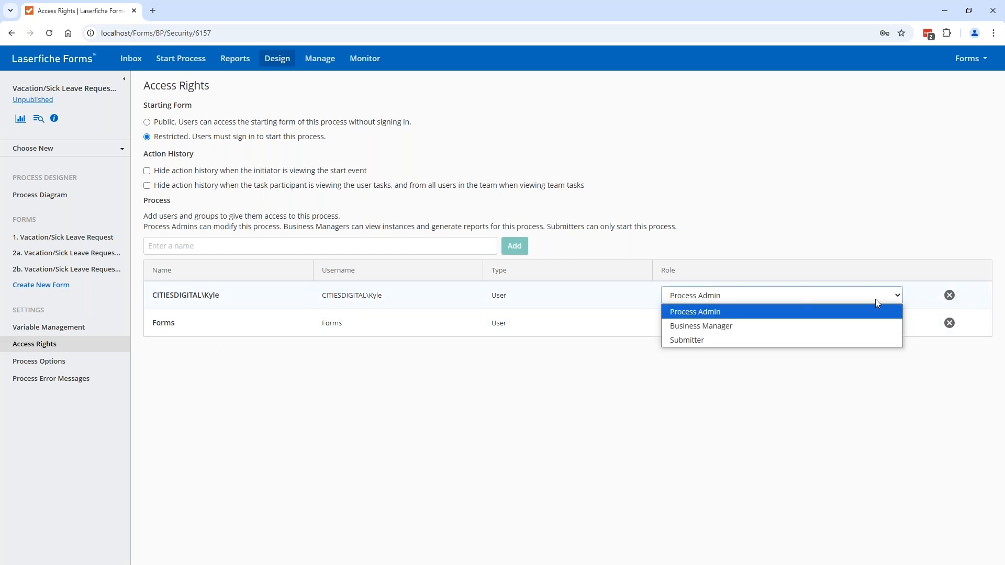
{"action": "left_click", "coordinate": [689, 340]}
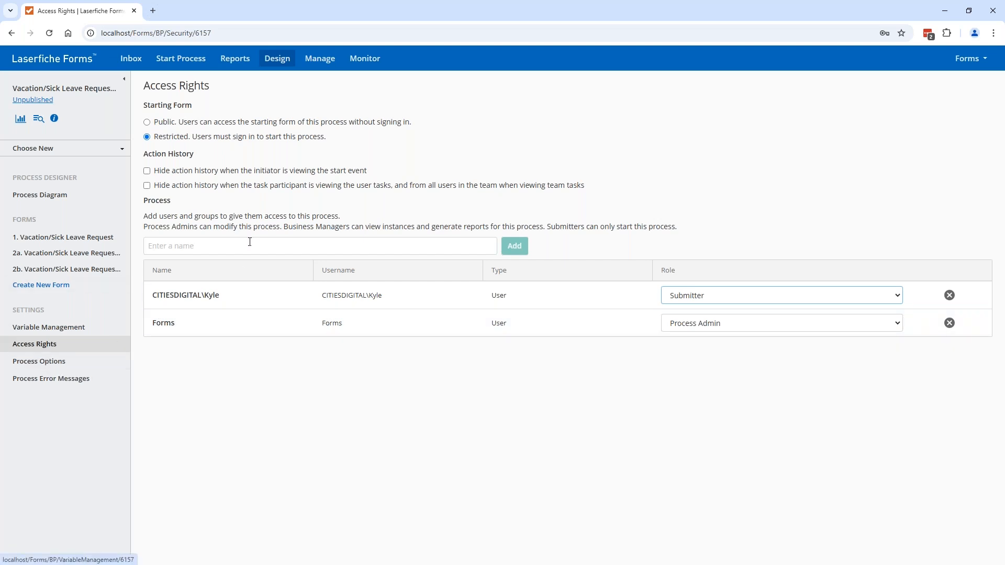
Examine the copied process's publishing status and its link in the process options
{"action": "left_click", "coordinate": [50, 363]}
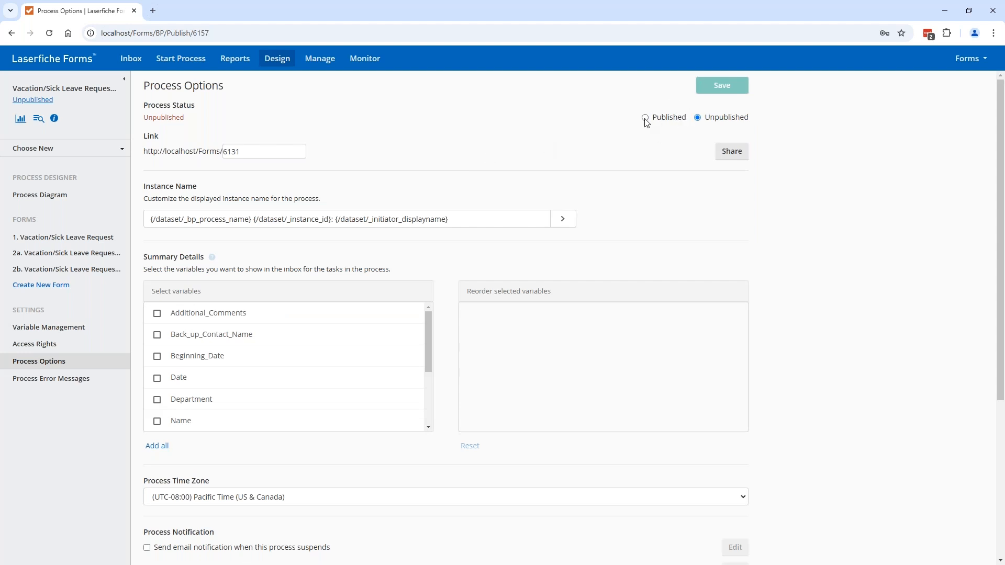
{"action": "left_click_drag", "start_coordinate": [283, 151], "coordinate": [176, 146]}
{"action": "left_click", "coordinate": [251, 152]}
Download Vacation/Sick Leave Request - Copy from the process list as an XML file into the _FORMS Downloads folder
{"action": "left_click", "coordinate": [320, 60]}
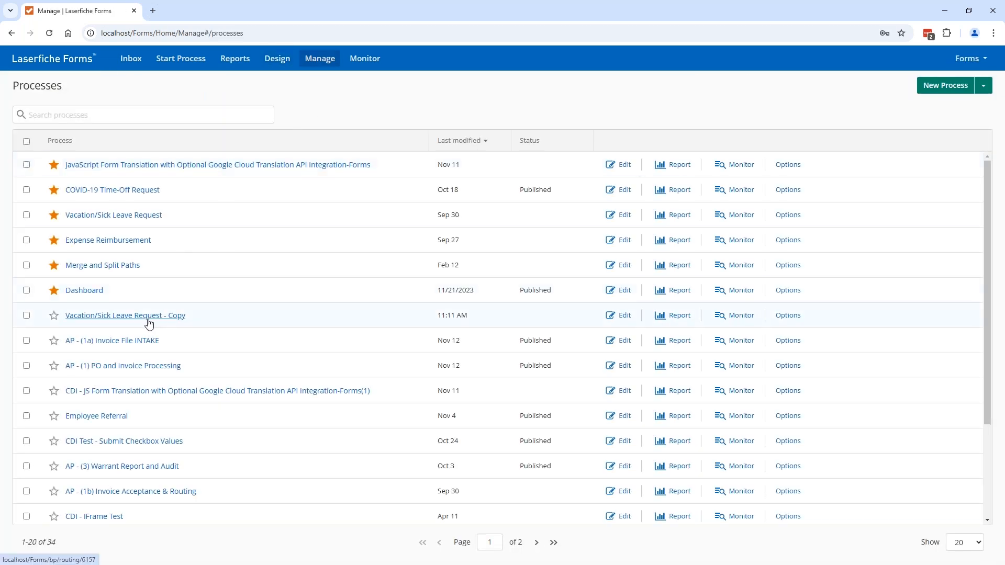
{"action": "left_click", "coordinate": [27, 316]}
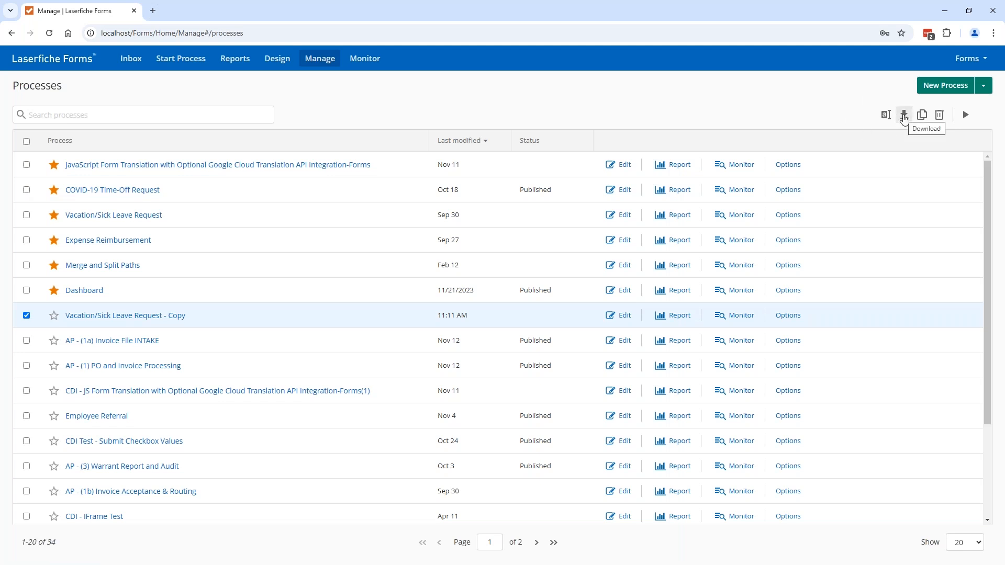
{"action": "left_click", "coordinate": [904, 116]}
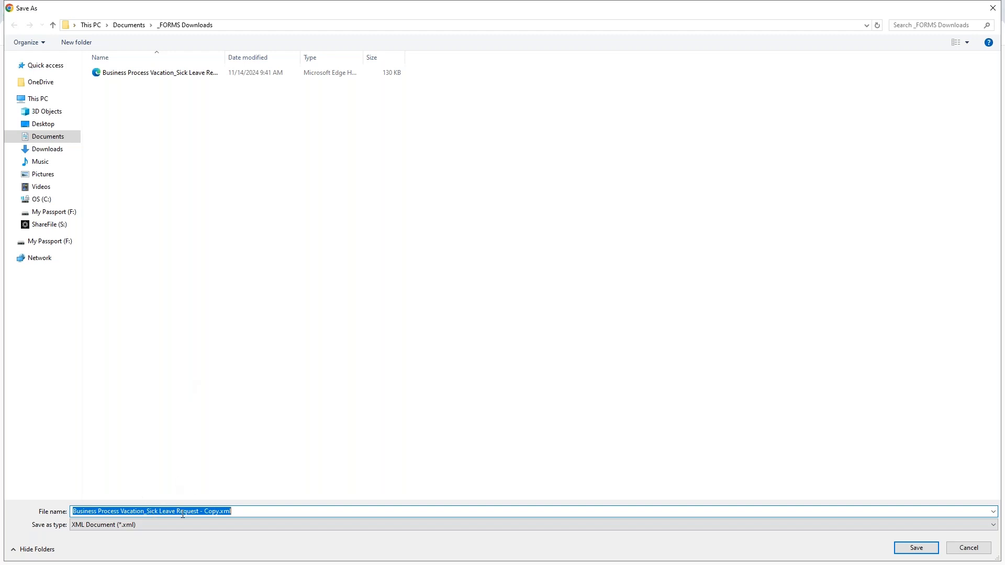
{"action": "left_click", "coordinate": [245, 512]}
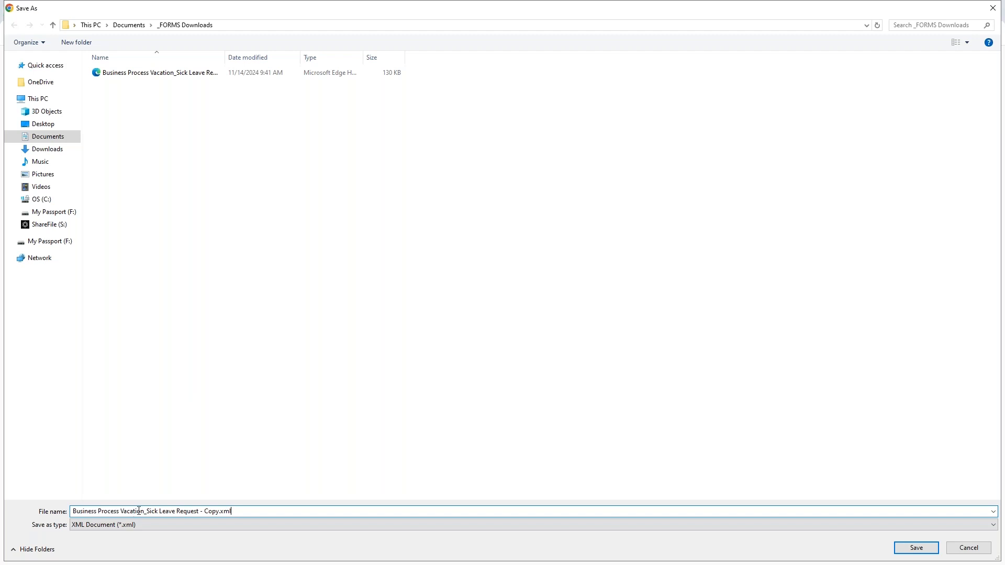
{"action": "mouse_move", "coordinate": [121, 511]}
{"action": "left_mouse_down"}
{"action": "mouse_move", "coordinate": [217, 512]}
{"action": "mouse_move", "coordinate": [104, 512]}
{"action": "mouse_move", "coordinate": [121, 511]}
{"action": "left_mouse_up"}
{"action": "left_click", "coordinate": [914, 550]}
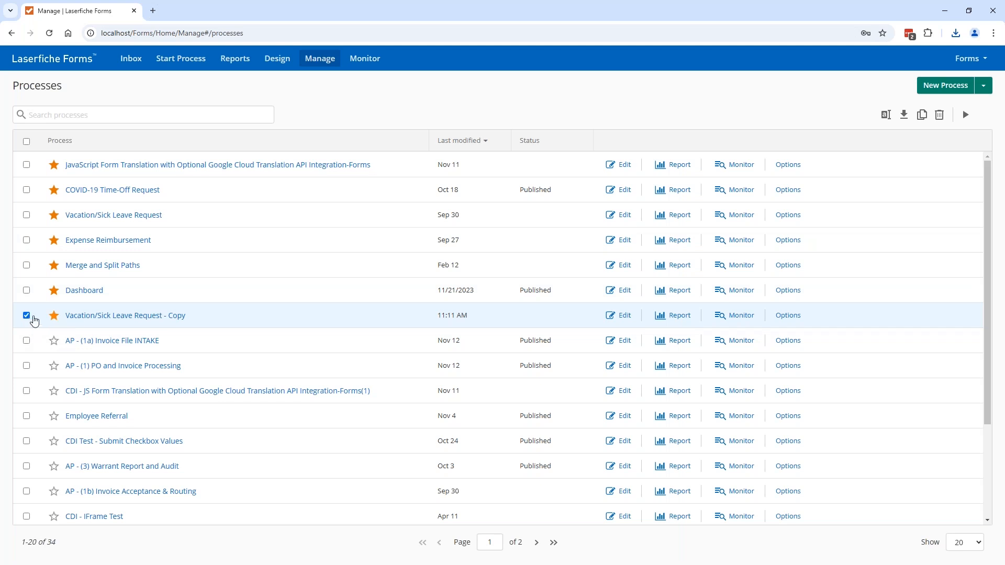
Delete the process Vacation/Sick Leave Request - Copy from the process list
{"action": "left_click", "coordinate": [27, 316]}
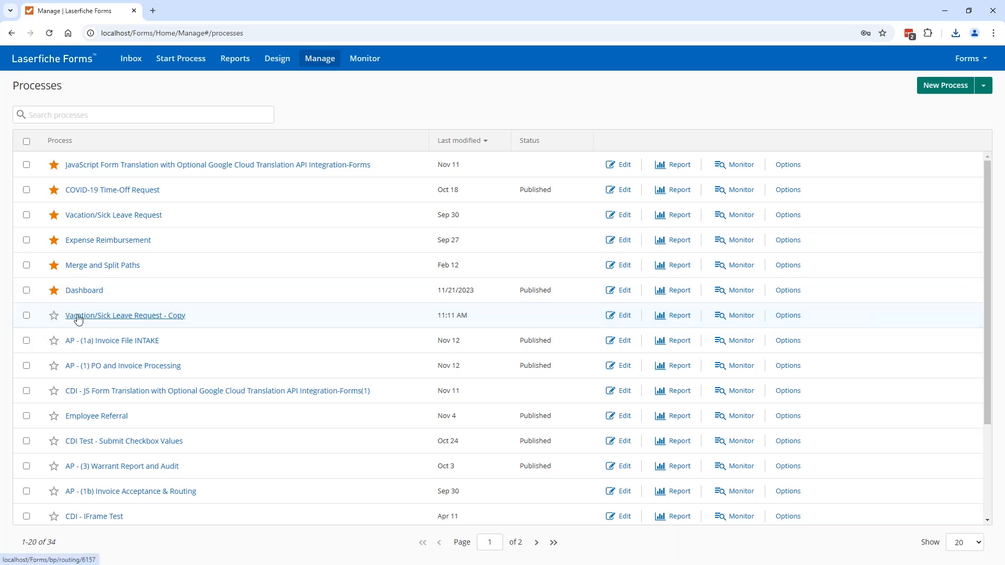
{"action": "left_click", "coordinate": [27, 316]}
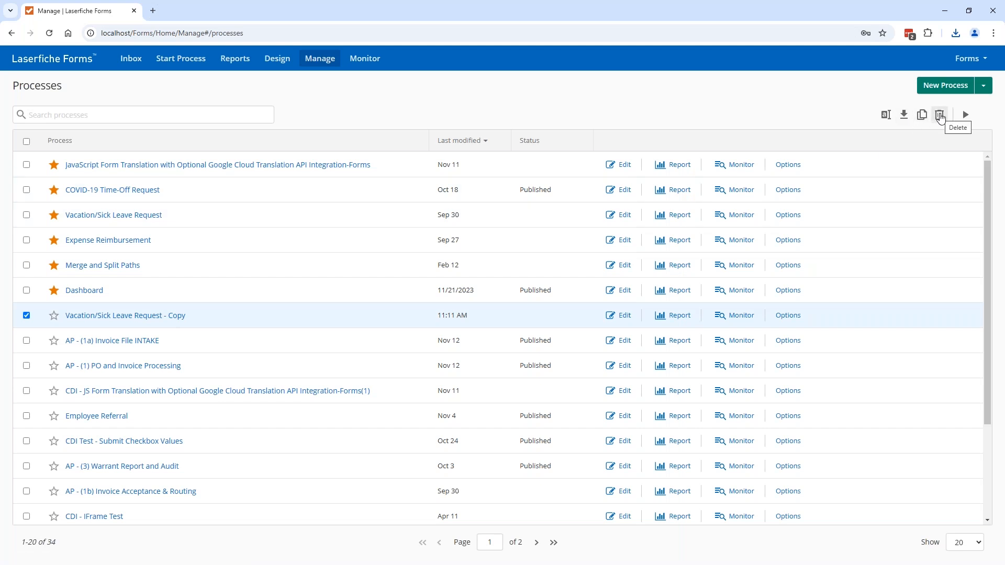
{"action": "left_click", "coordinate": [940, 115]}
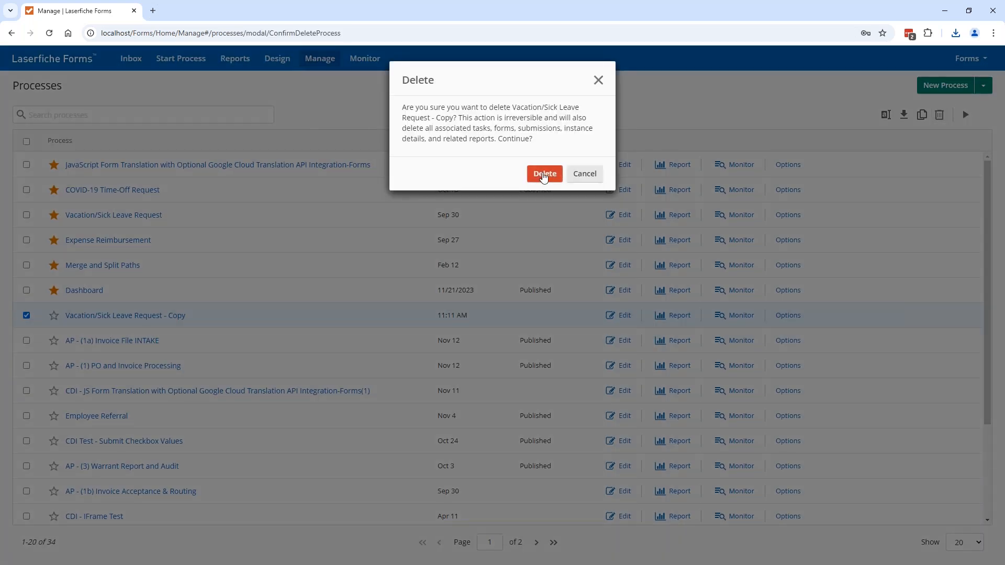
{"action": "left_click", "coordinate": [543, 174]}
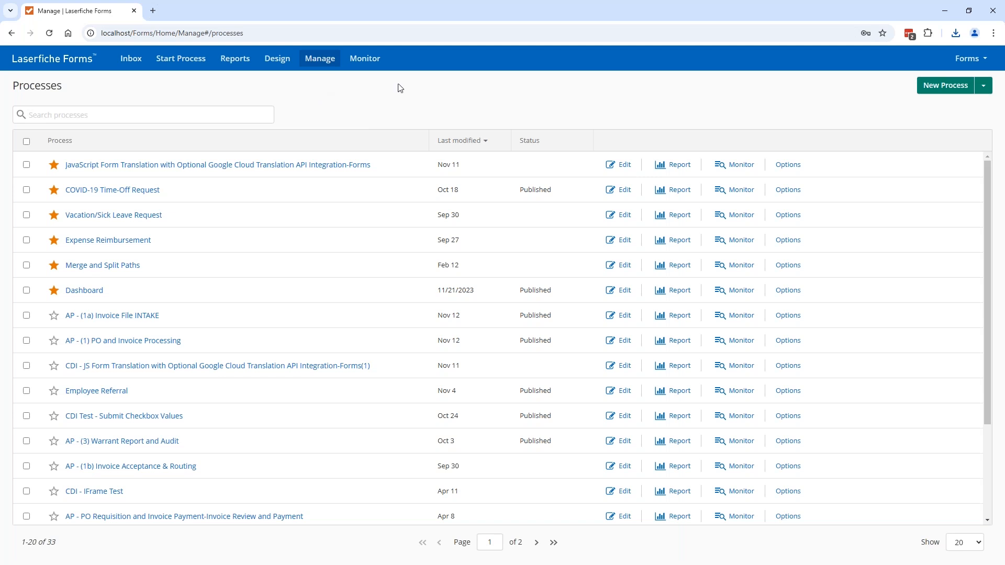
View the upload option among the new-process choices in the designer, and return to the process management list
{"action": "left_click", "coordinate": [280, 63]}
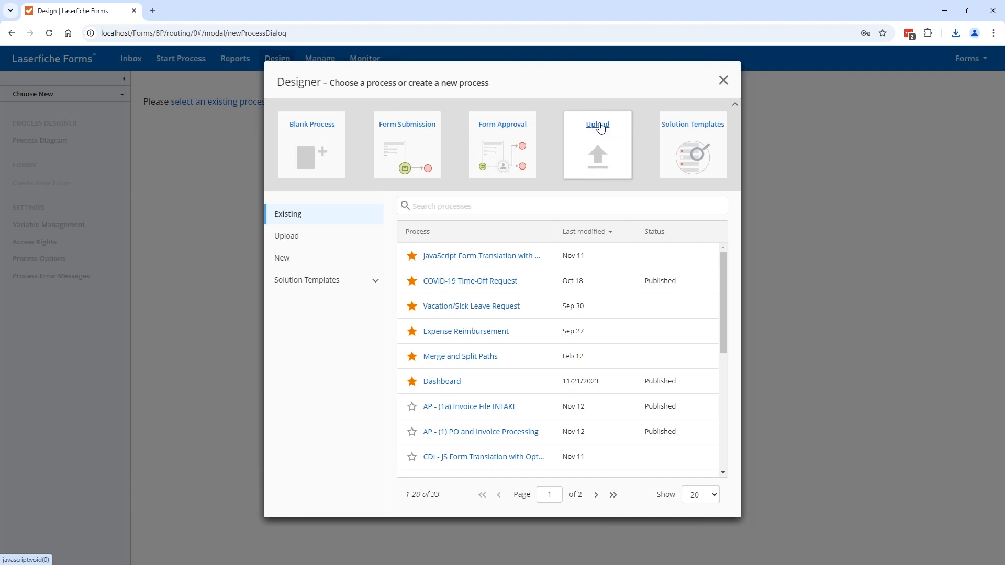
{"action": "left_click", "coordinate": [724, 80]}
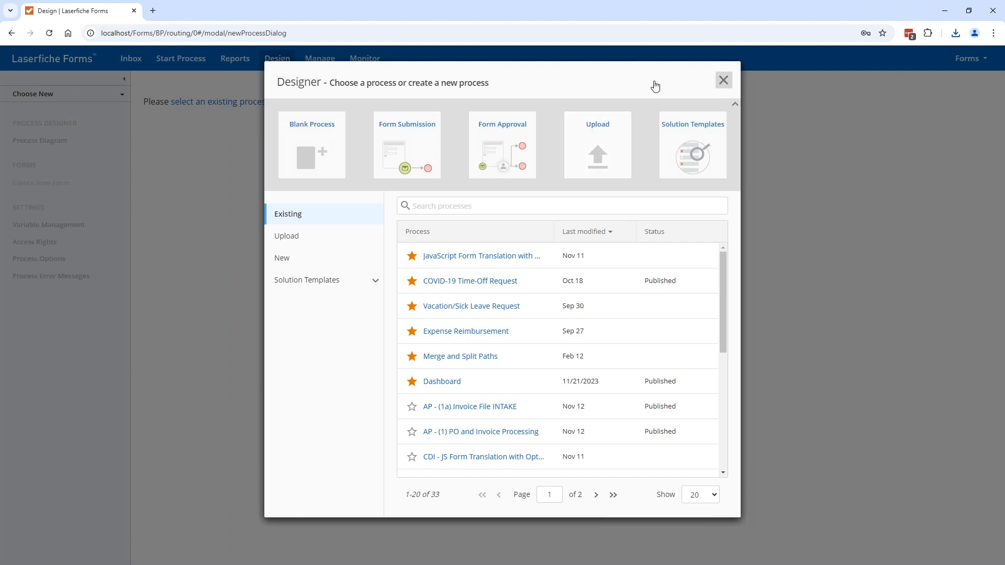
{"action": "left_click", "coordinate": [318, 61]}
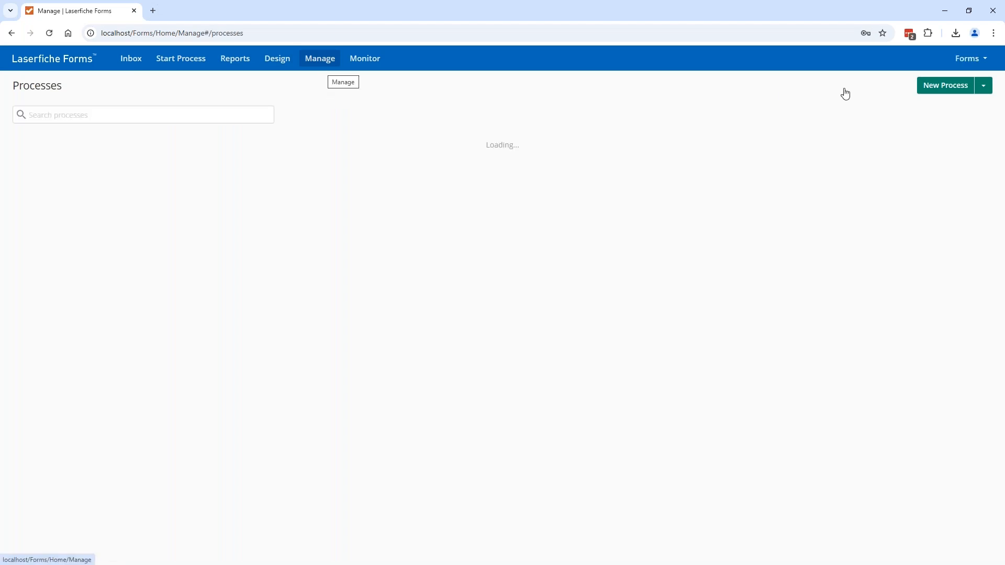
Upload the process file Business Process Vacation_Sick Leave Request - Copy.xml from the _FORMS Downloads folder in Documents
{"action": "left_click", "coordinate": [983, 86]}
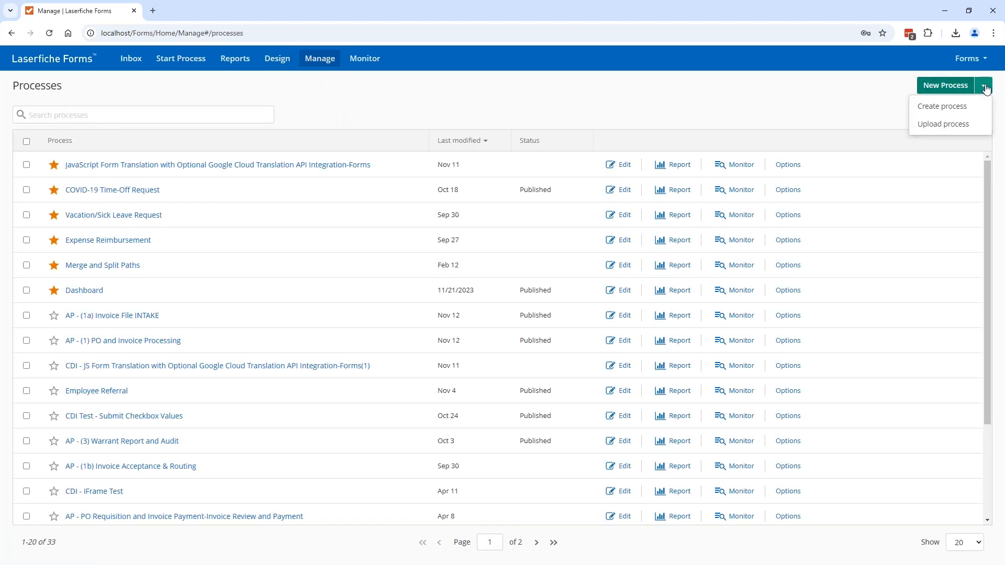
{"action": "left_click", "coordinate": [941, 126]}
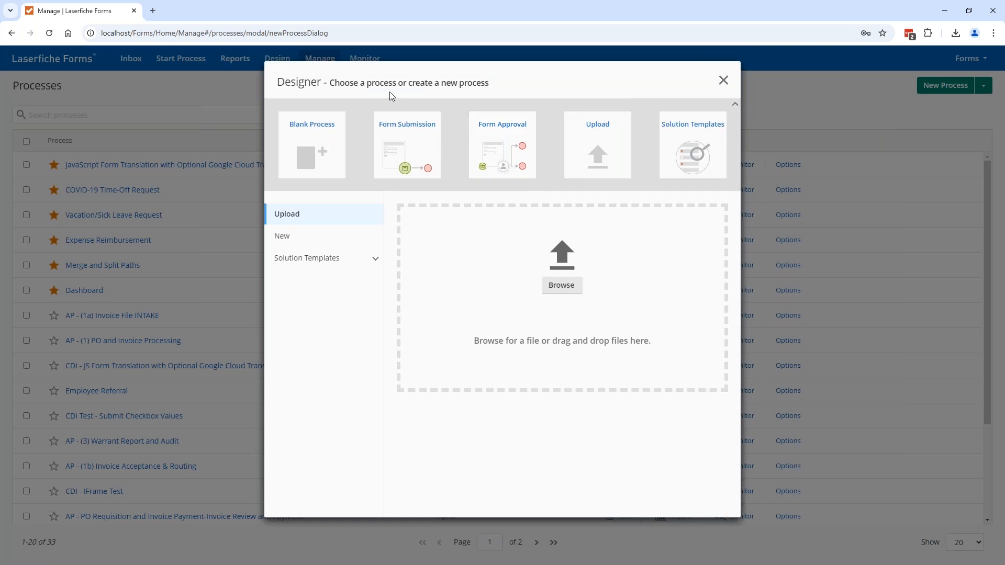
{"action": "left_click", "coordinate": [566, 291]}
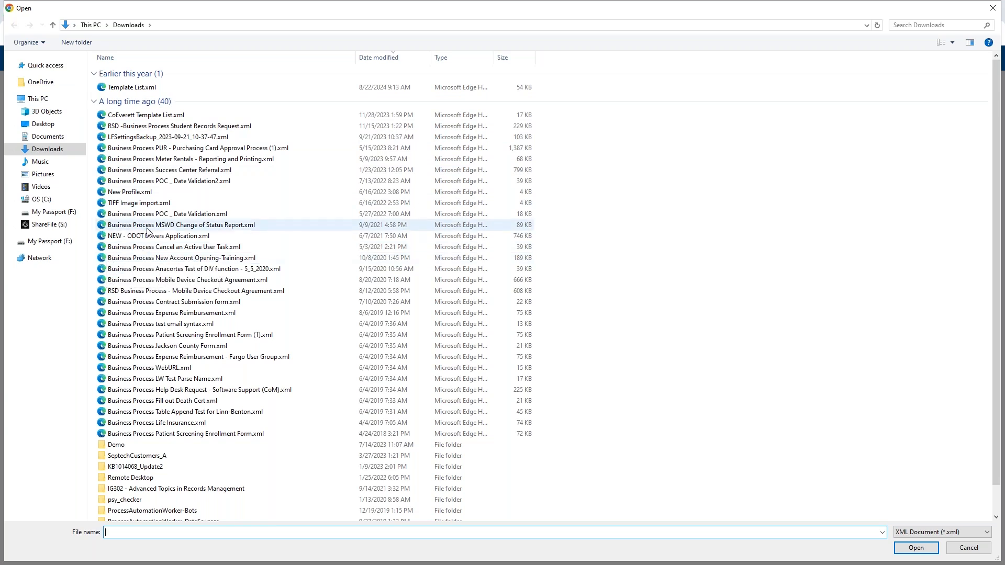
{"action": "left_click", "coordinate": [50, 137]}
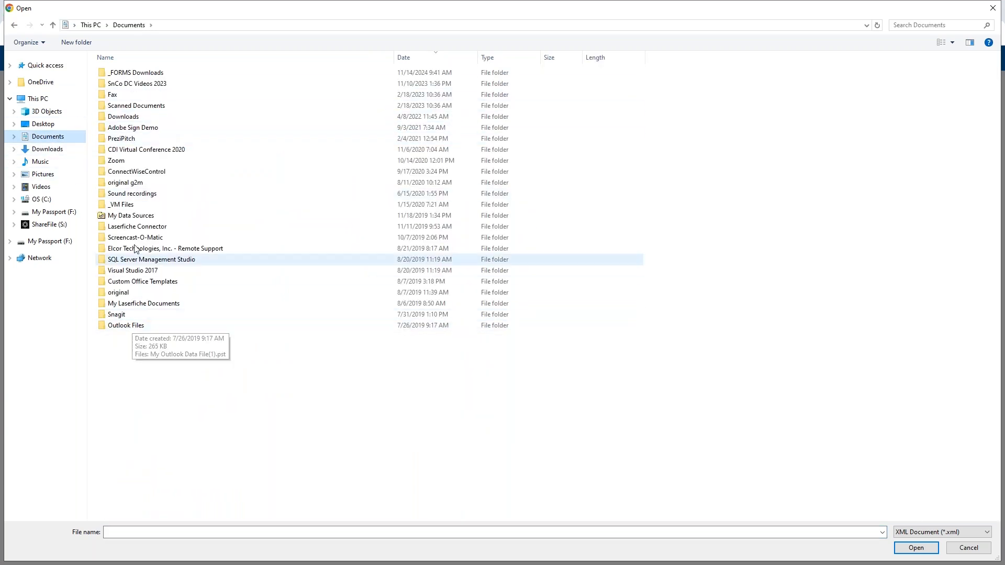
{"action": "left_click", "coordinate": [133, 73]}
{"action": "double_click", "coordinate": [133, 74]}
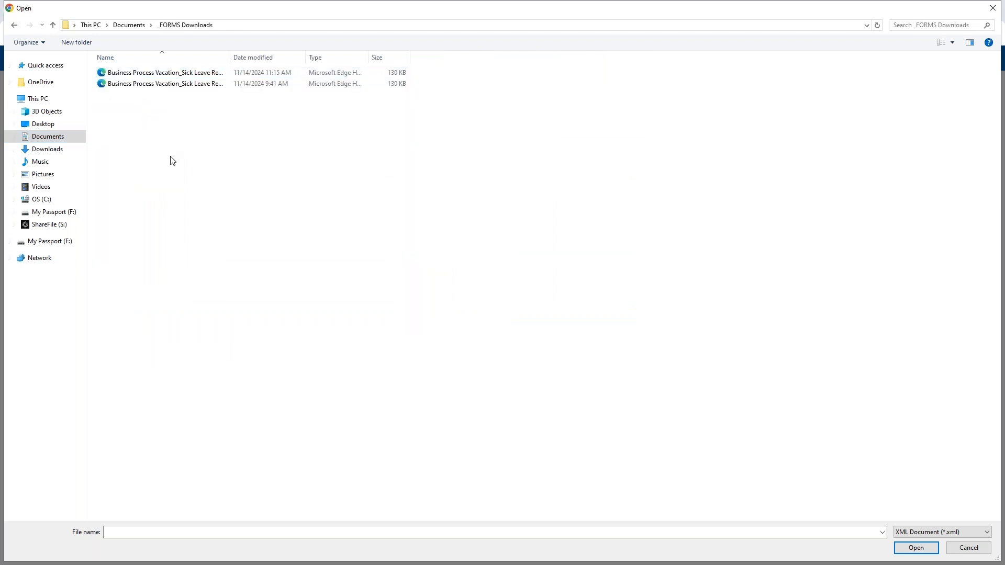
{"action": "left_click_drag", "start_coordinate": [230, 58], "coordinate": [326, 57]}
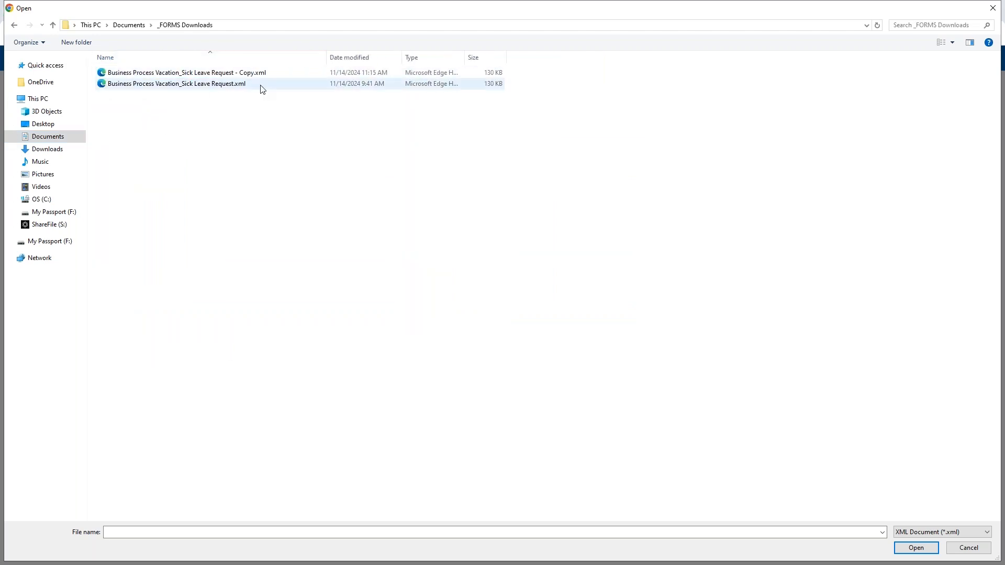
{"action": "left_click", "coordinate": [213, 76]}
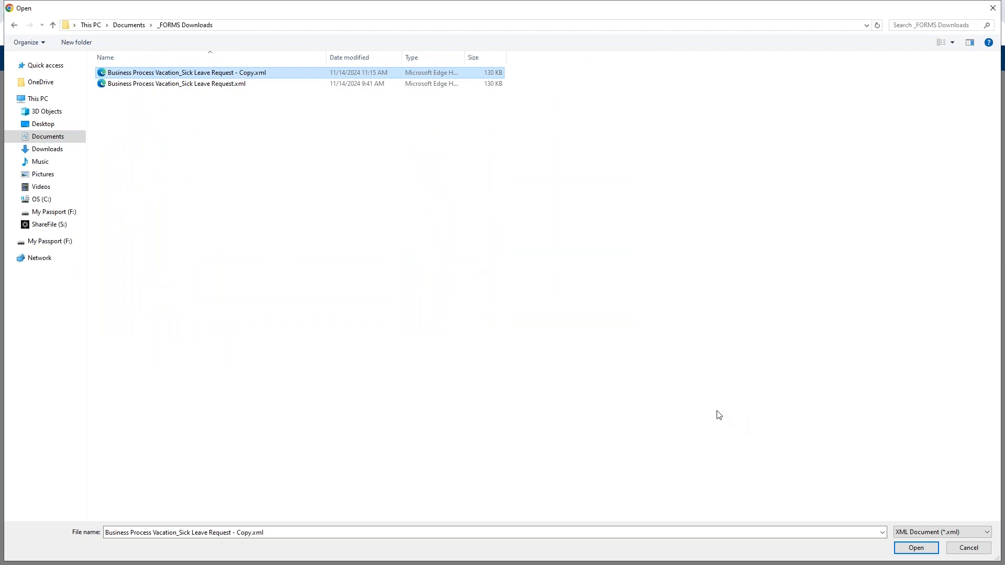
{"action": "left_click", "coordinate": [917, 553]}
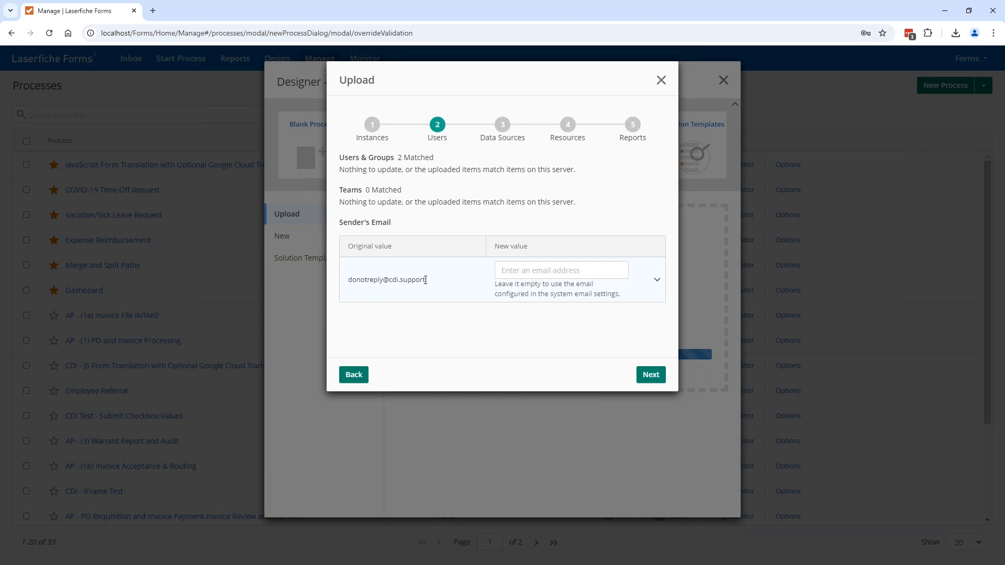
Reuse the original sender's email as the new value and continue past the data sources to the resources stage of the upload
{"action": "left_click_drag", "start_coordinate": [425, 281], "coordinate": [344, 280]}
{"action": "key", "text": "ctrl+c"}
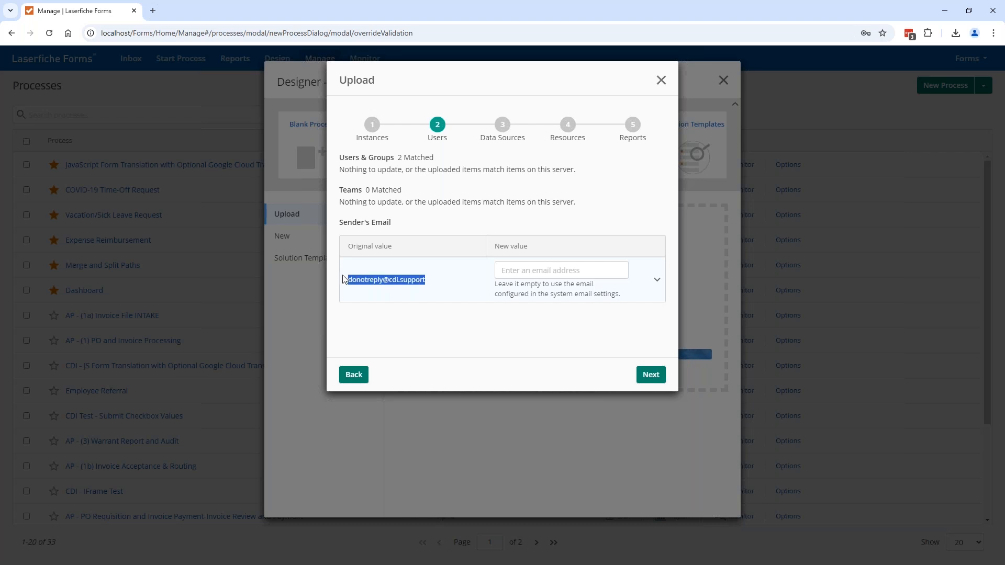
{"action": "left_click", "coordinate": [530, 272]}
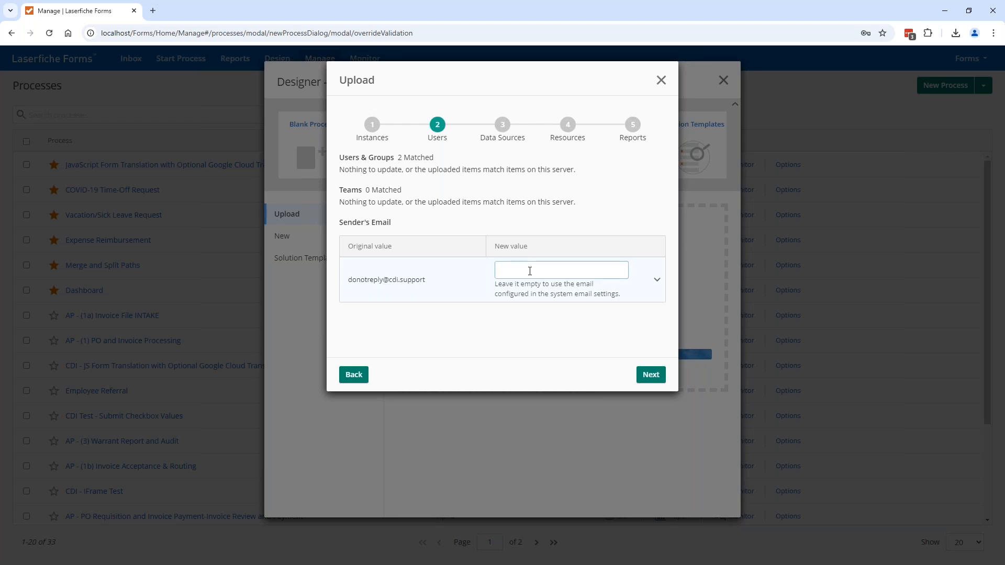
{"action": "key", "text": "ctrl+v"}
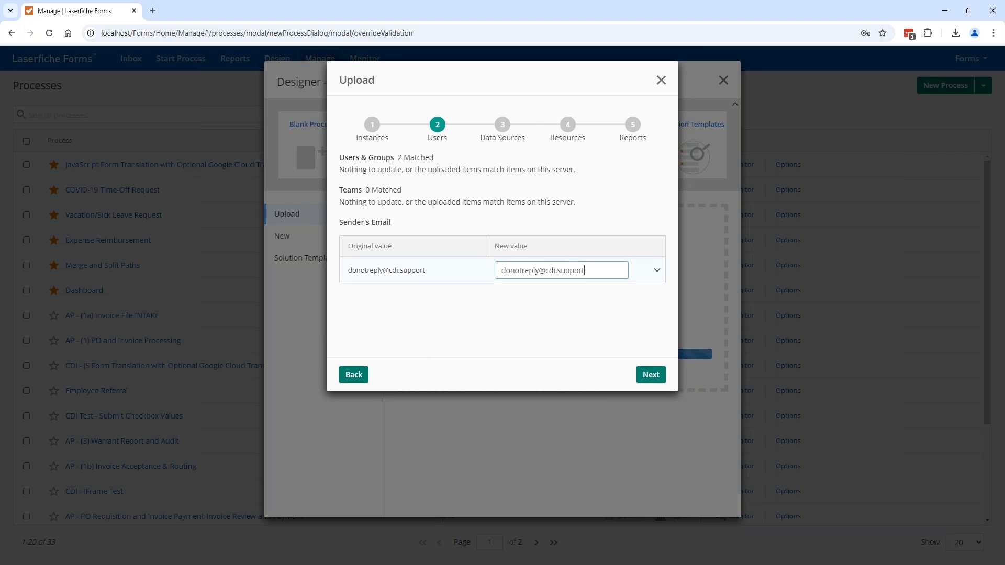
{"action": "left_click", "coordinate": [644, 378]}
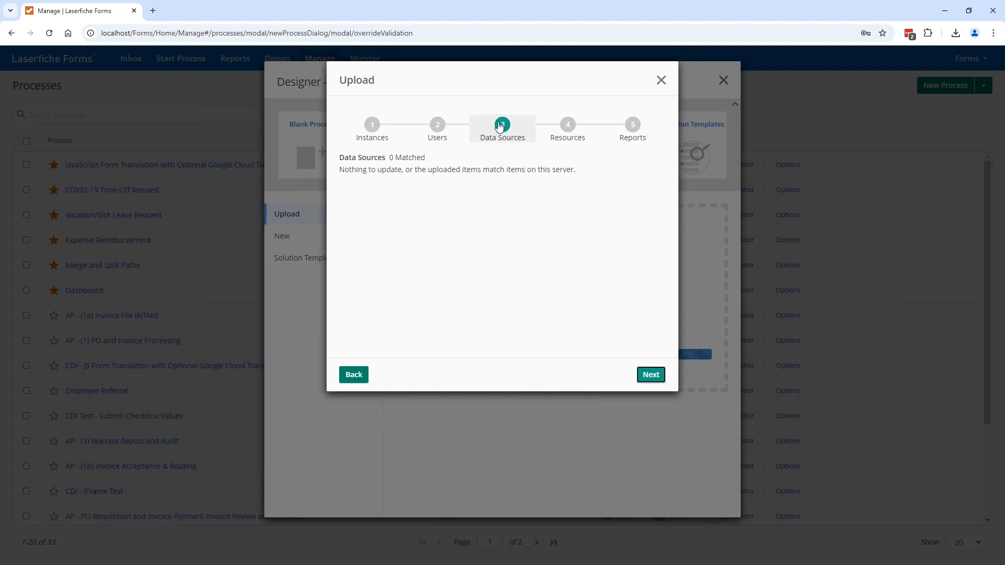
{"action": "left_click", "coordinate": [652, 377]}
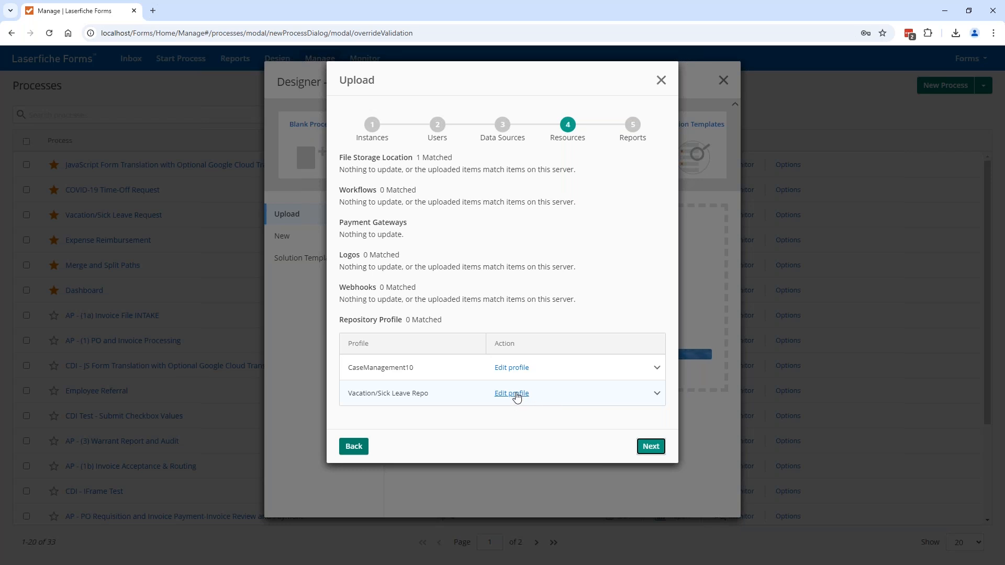
Examine which tasks use the CaseManagement10 and Vacation/Sick Leave Repo profiles, and view the latter's connection settings without changing them
{"action": "left_click", "coordinate": [658, 396]}
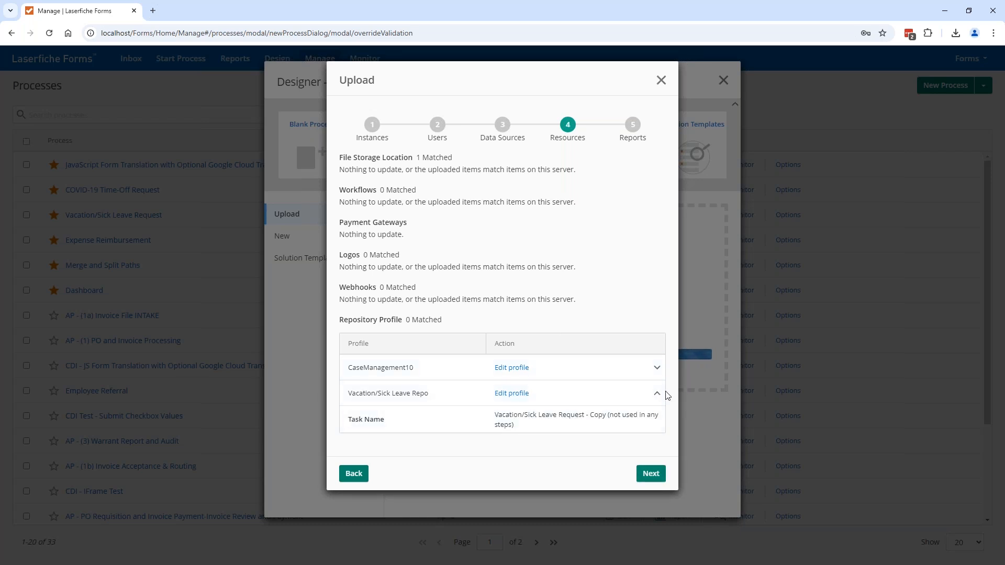
{"action": "left_click", "coordinate": [657, 369]}
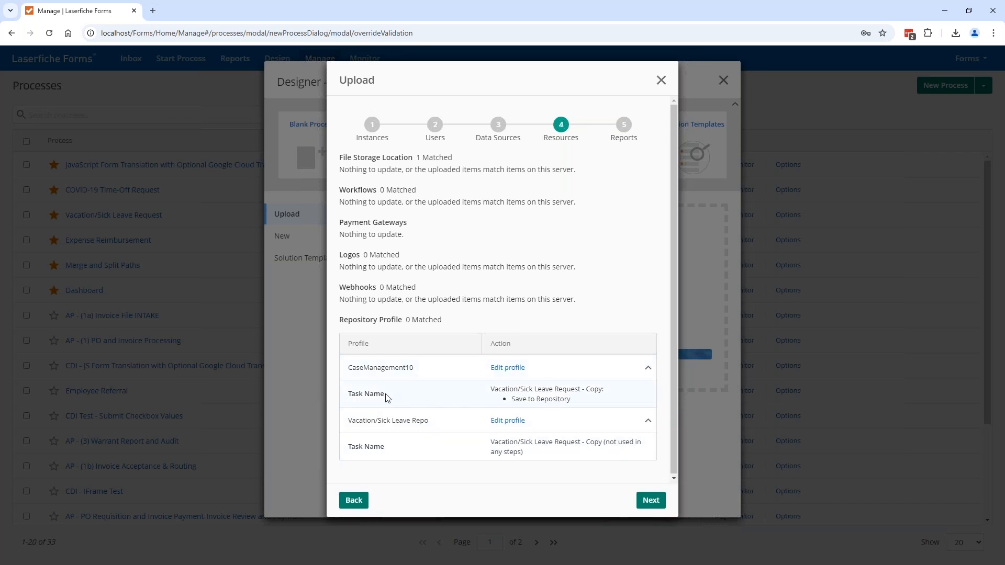
{"action": "left_click", "coordinate": [509, 422]}
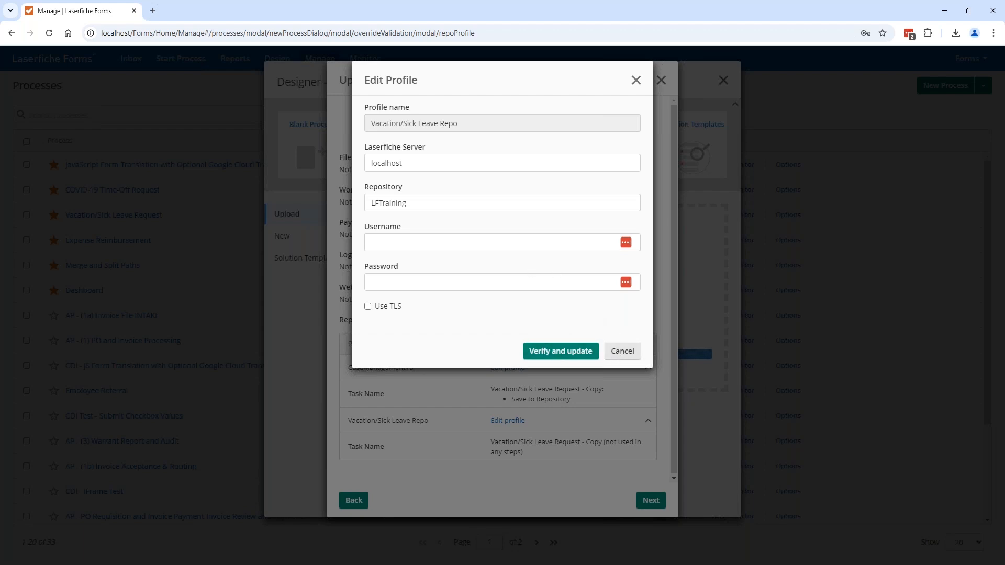
{"action": "left_click", "coordinate": [623, 355]}
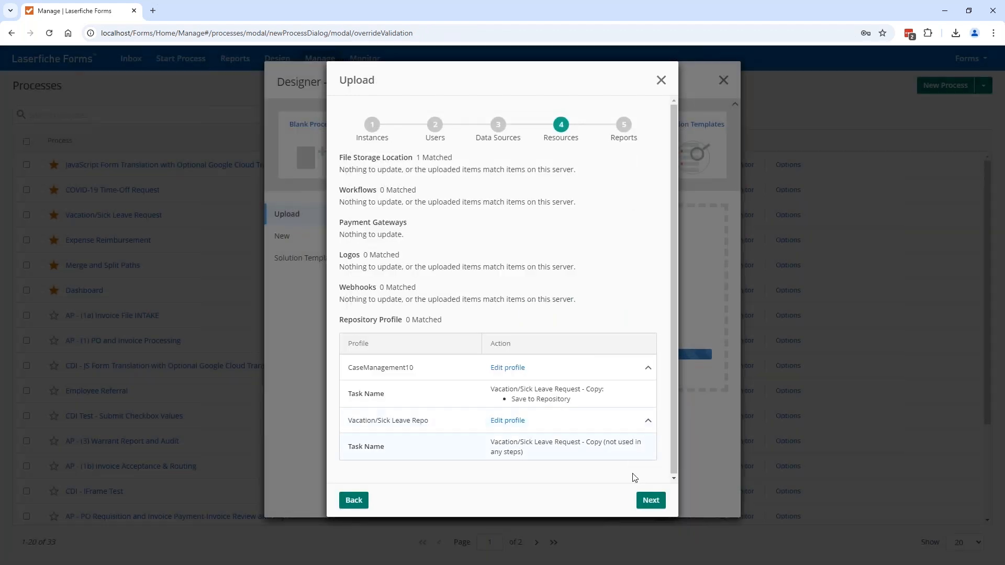
Finish uploading the process and open Vacation/Sick Leave Request - Copy in the designer
{"action": "left_click", "coordinate": [649, 501]}
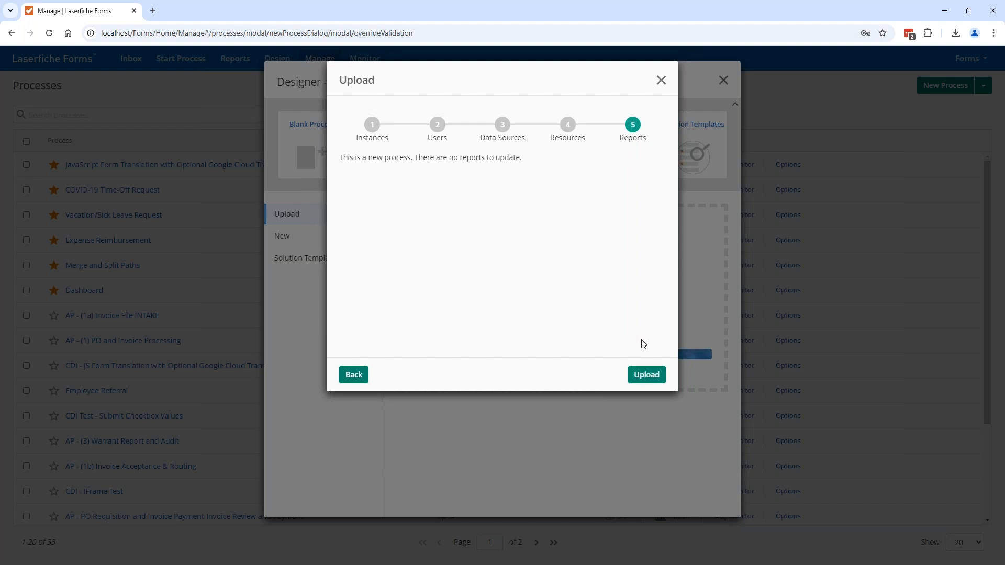
{"action": "left_click", "coordinate": [646, 374]}
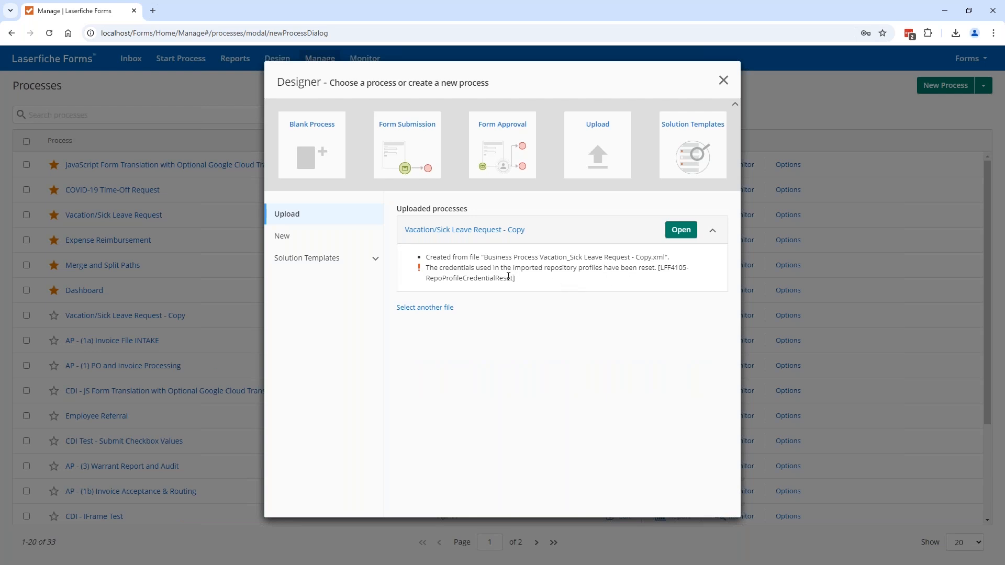
{"action": "left_click", "coordinate": [681, 233]}
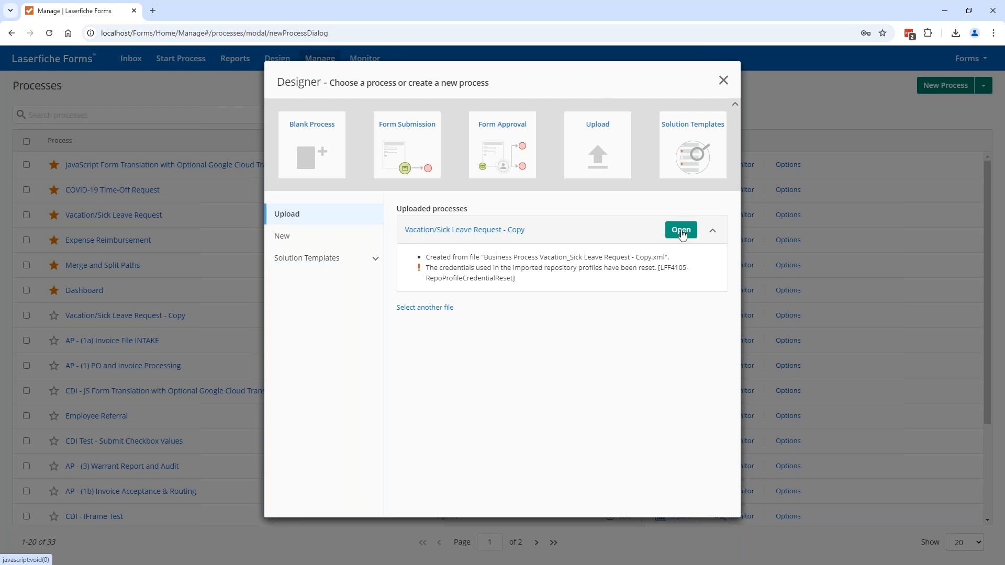
{"action": "left_click", "coordinate": [682, 233]}
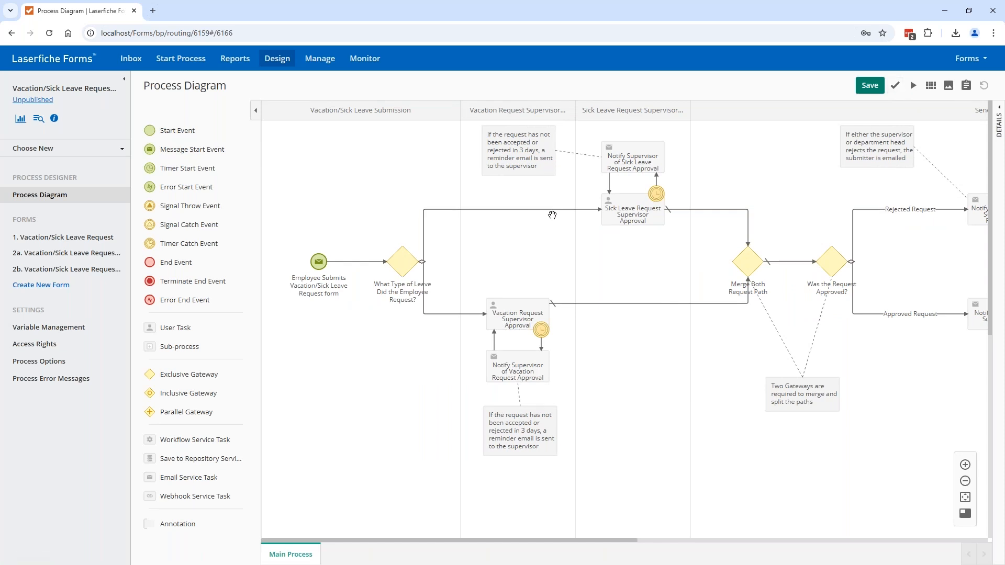
Set the repository profile of the Save to Repository task on the approved request path to Vacation/Sick Leave Repo
{"action": "left_click_drag", "start_coordinate": [909, 361], "coordinate": [393, 390]}
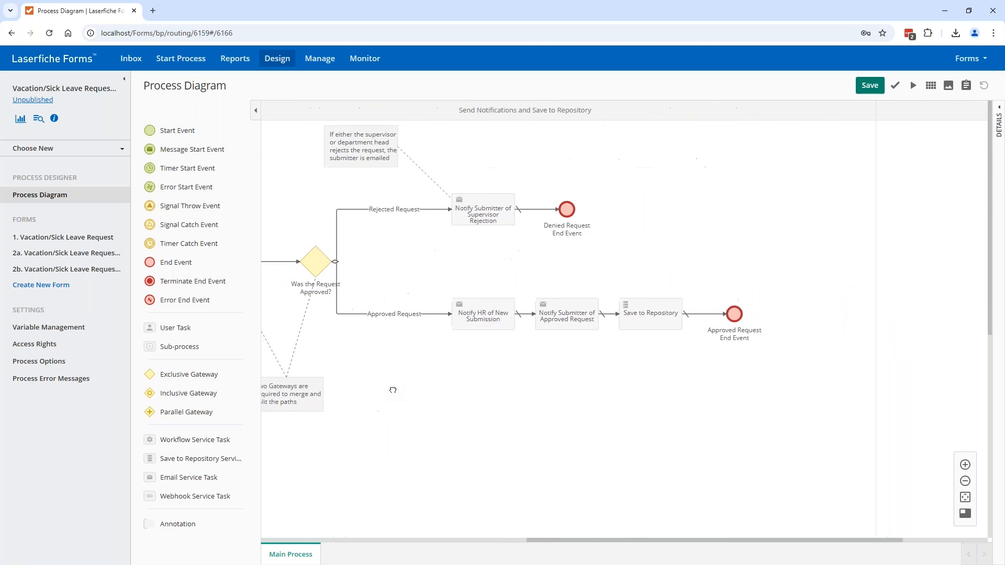
{"action": "left_click", "coordinate": [473, 315]}
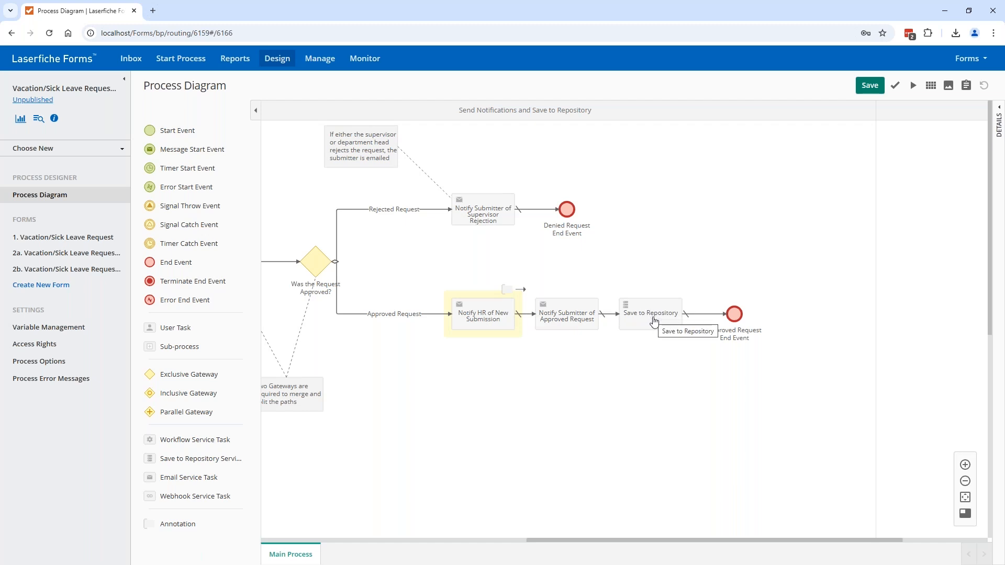
{"action": "left_click", "coordinate": [681, 317]}
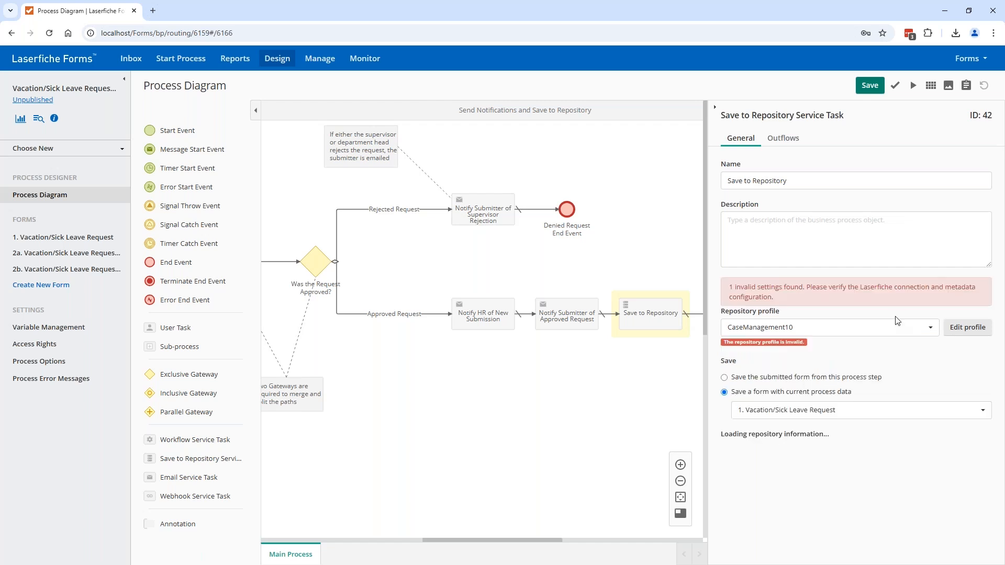
{"action": "left_click", "coordinate": [931, 330]}
{"action": "left_click", "coordinate": [779, 363]}
Edit the Vacation/Sick Leave Repo profile, filling in a saved account password and setting the username to forms
{"action": "left_click", "coordinate": [964, 328]}
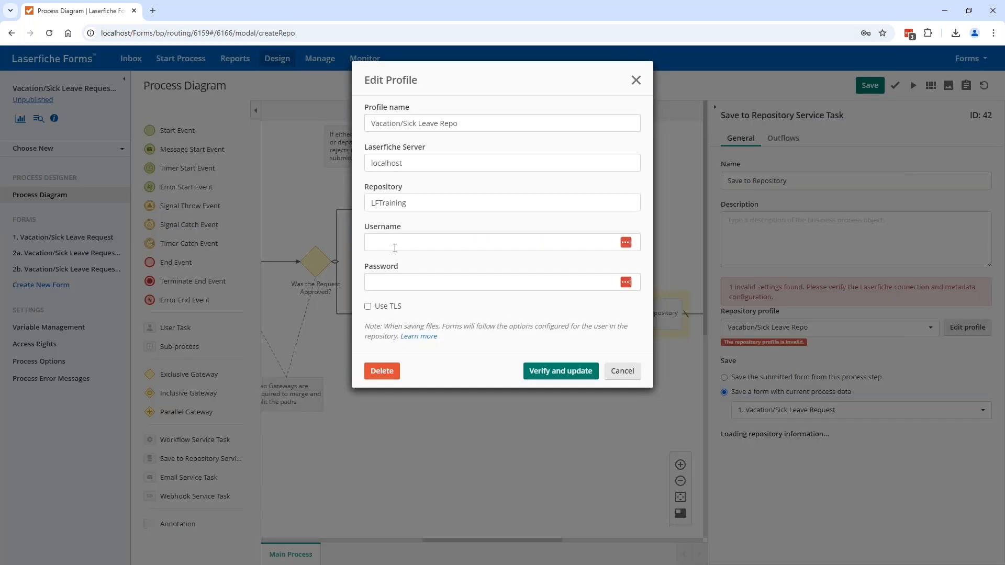
{"action": "left_click", "coordinate": [395, 241]}
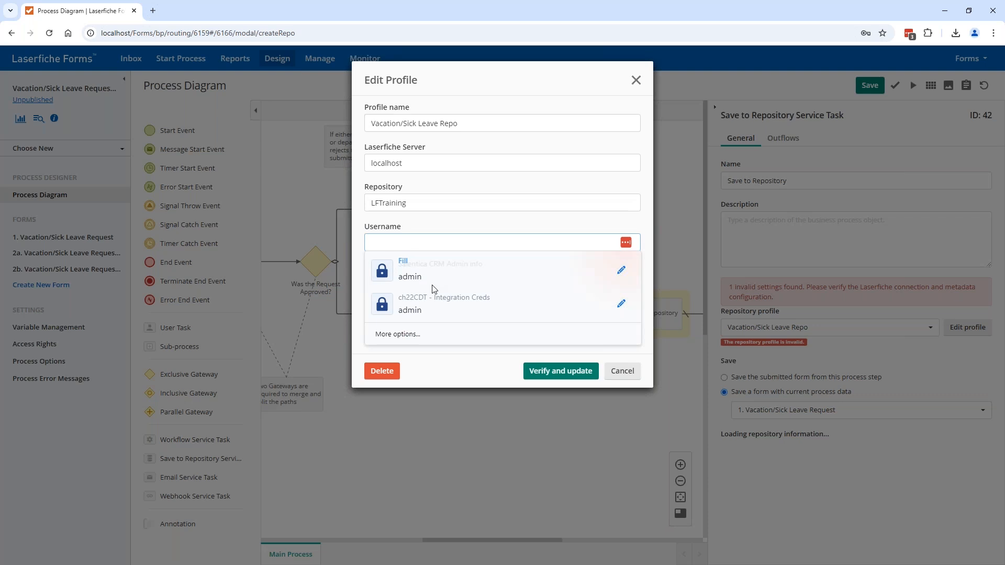
{"action": "left_click", "coordinate": [462, 256]}
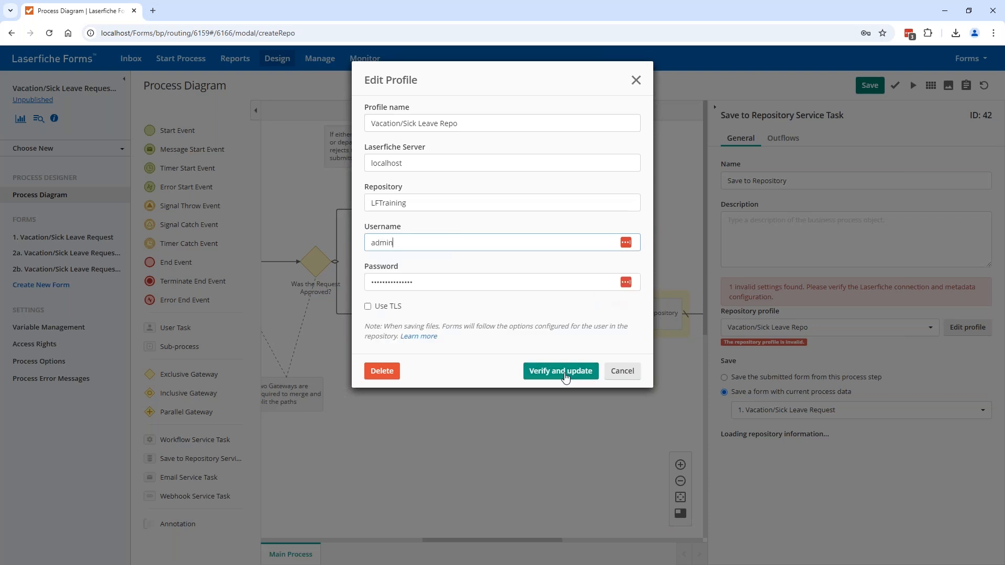
{"action": "left_click", "coordinate": [409, 247]}
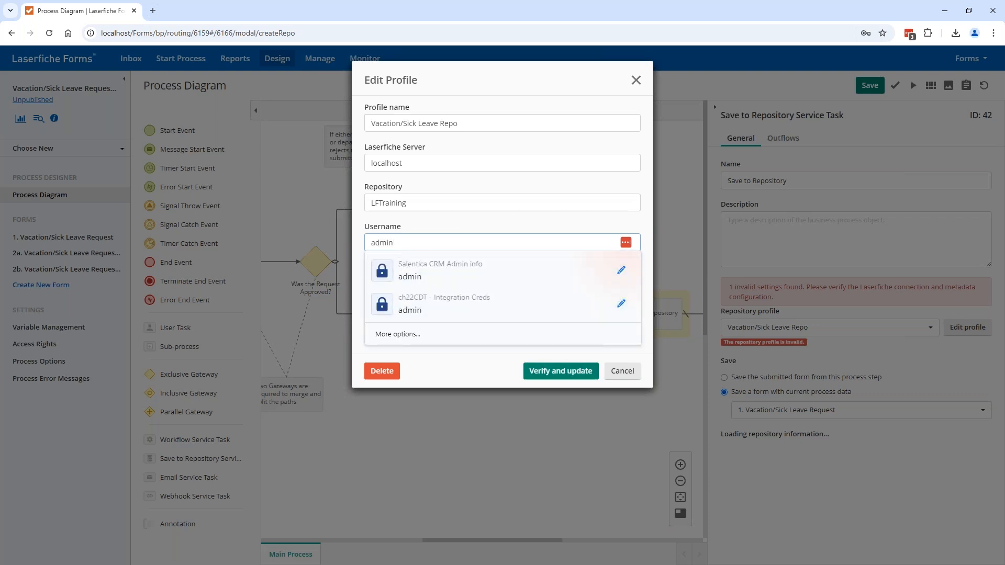
{"action": "double_click", "coordinate": [423, 246]}
{"action": "type", "text": "forms"}
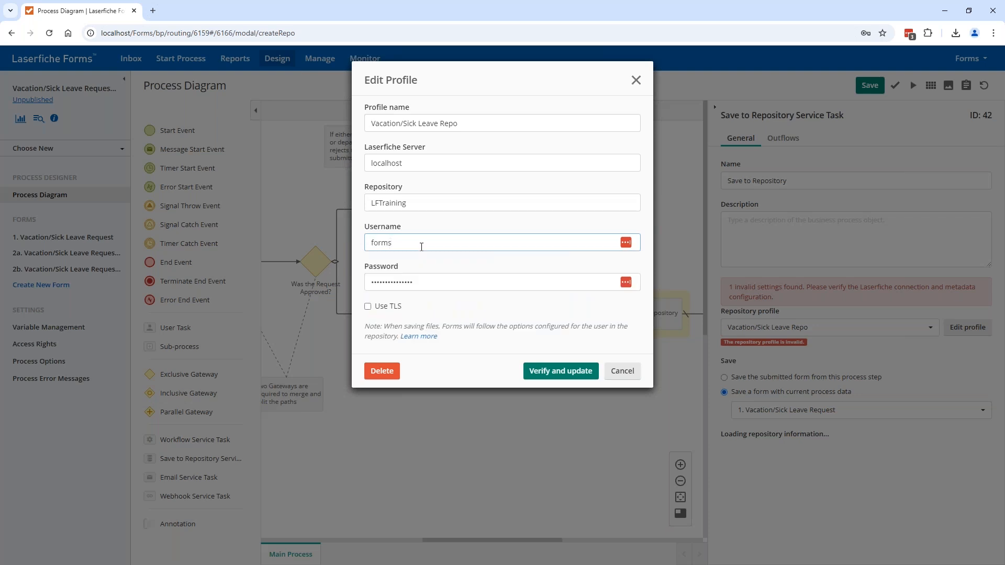
Re-enter the account password in the Vacation/Sick Leave Repo profile, verify and update it, and dismiss the offer to store the password
{"action": "left_click", "coordinate": [454, 281]}
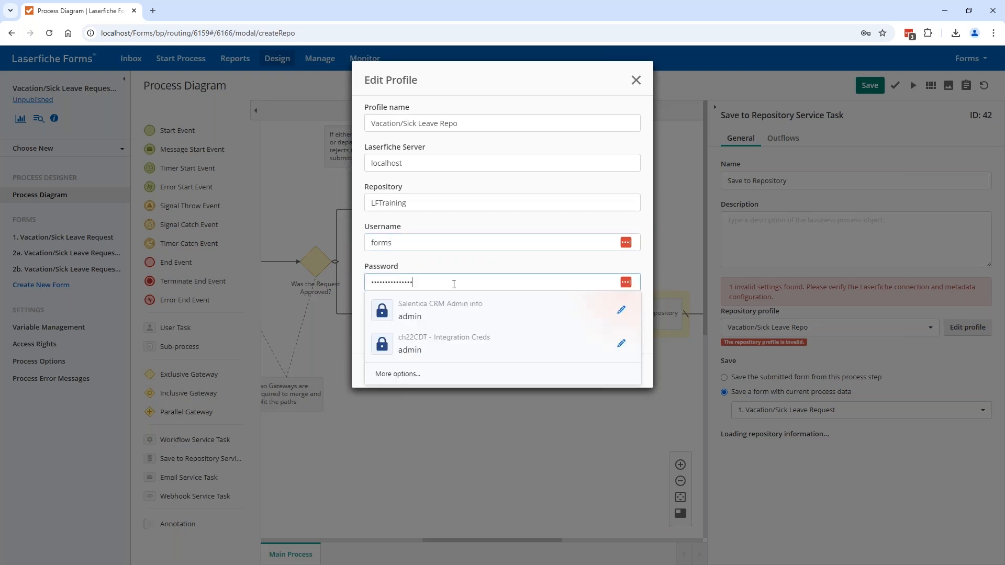
{"action": "left_click", "coordinate": [464, 267]}
{"action": "left_click", "coordinate": [556, 370]}
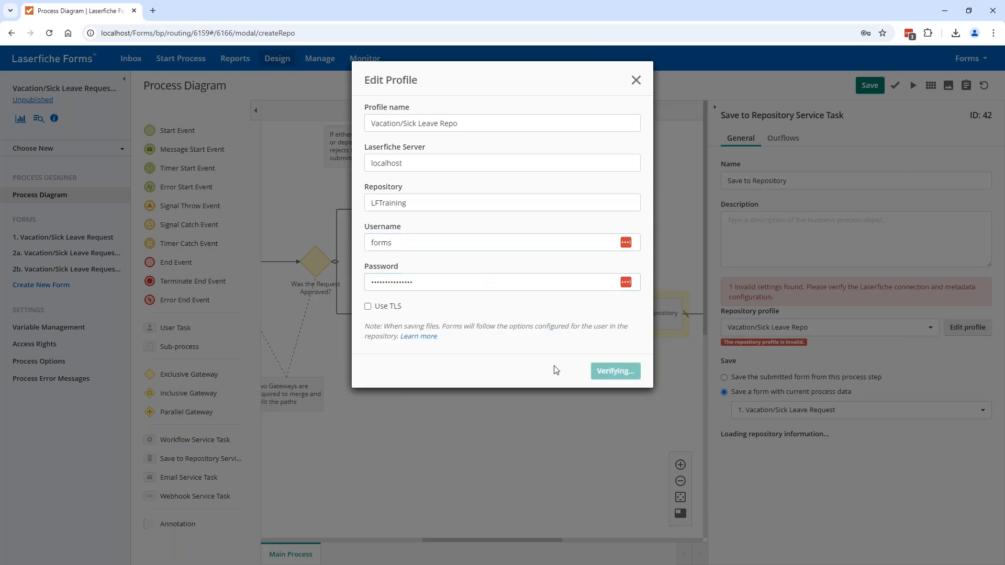
{"action": "left_click_drag", "start_coordinate": [413, 282], "coordinate": [342, 280]}
{"action": "type", "text": "•••••"}
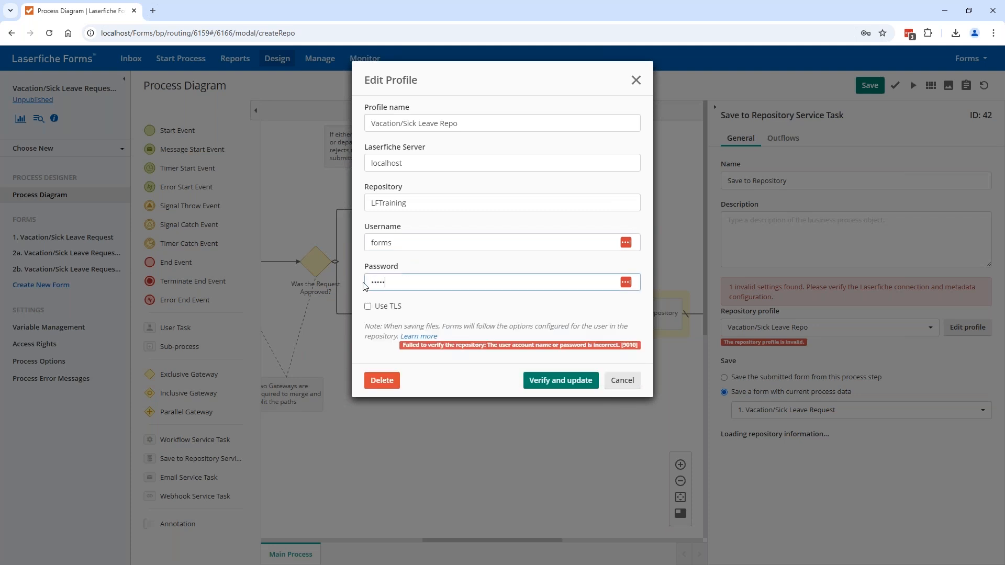
{"action": "left_click", "coordinate": [576, 382]}
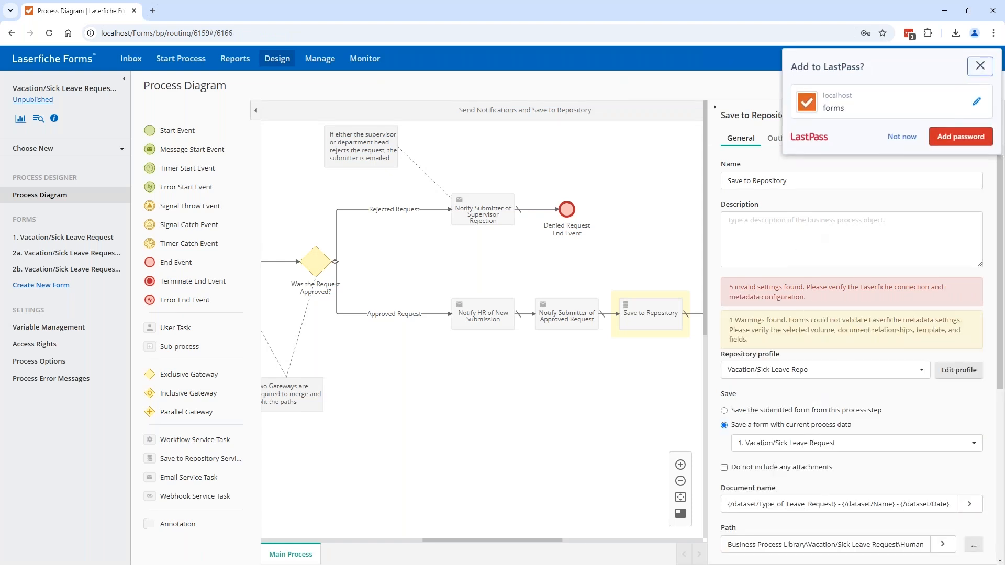
{"action": "left_click", "coordinate": [981, 69]}
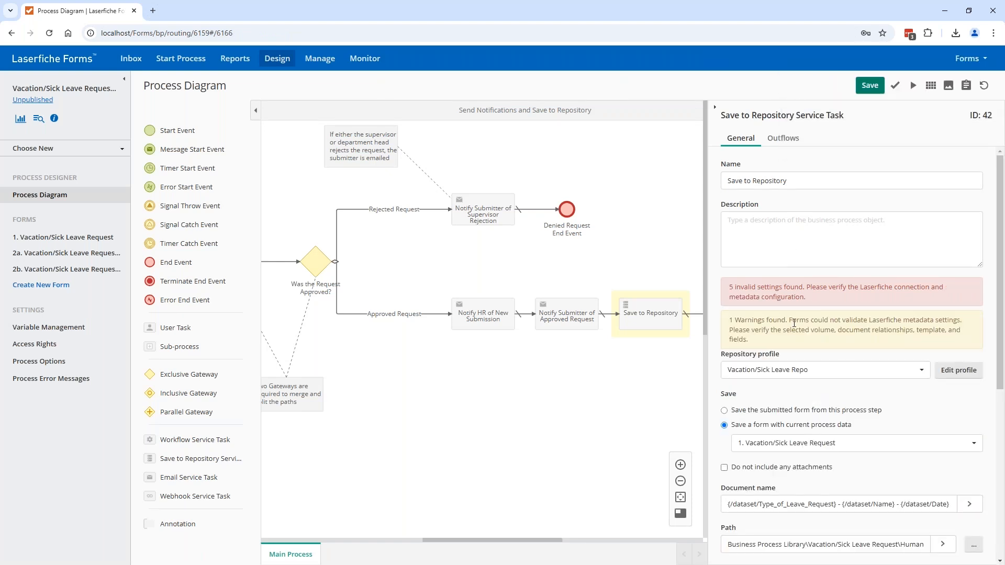
Review the Save to Repository task's save settings and field mappings without changing them, and save the process diagram
{"action": "scroll", "coordinate": [794, 395], "scroll_direction": "down", "scroll_amount": 2}
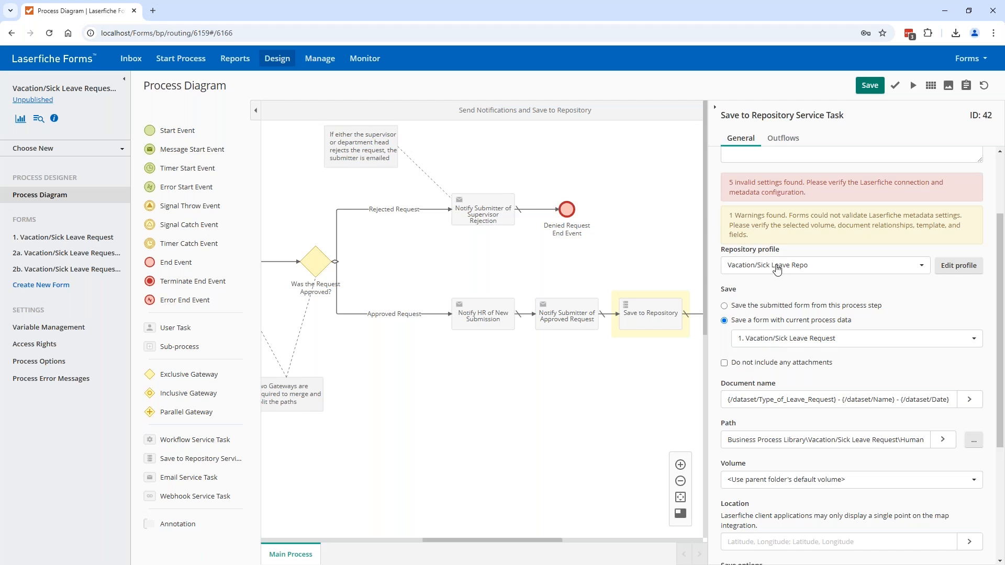
{"action": "scroll", "coordinate": [864, 304], "scroll_direction": "down", "scroll_amount": 3}
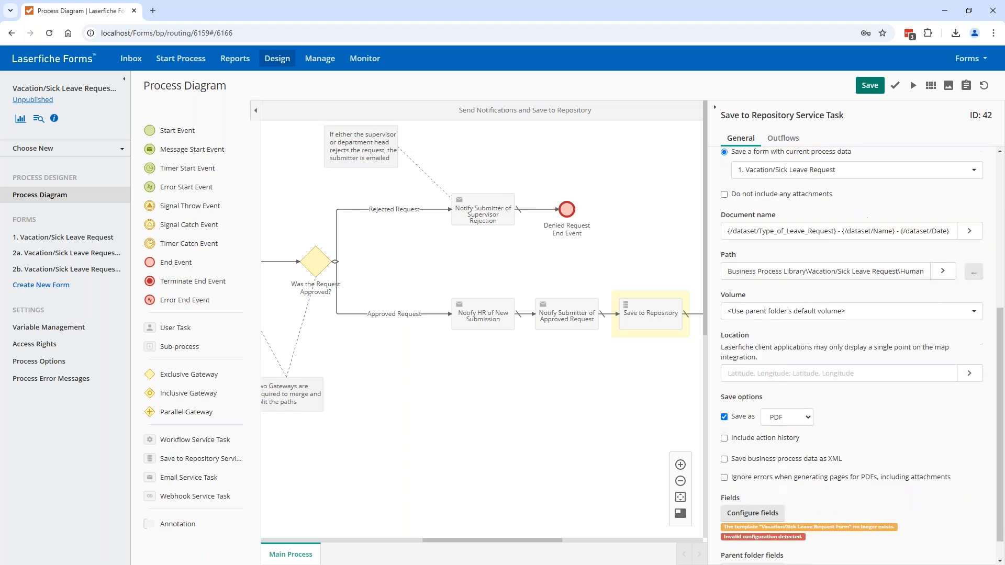
{"action": "scroll", "coordinate": [864, 314], "scroll_direction": "down", "scroll_amount": 1}
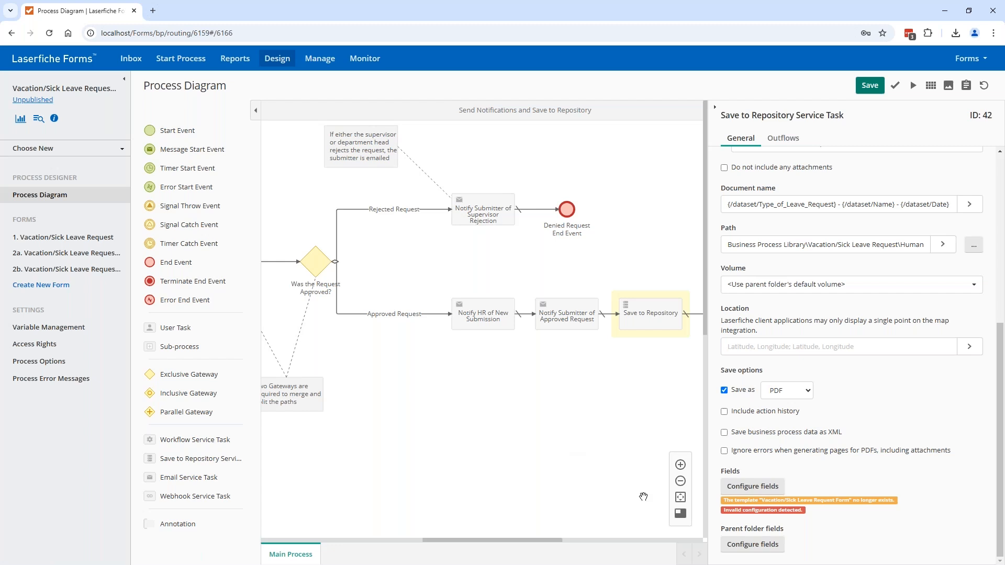
{"action": "left_click", "coordinate": [751, 487]}
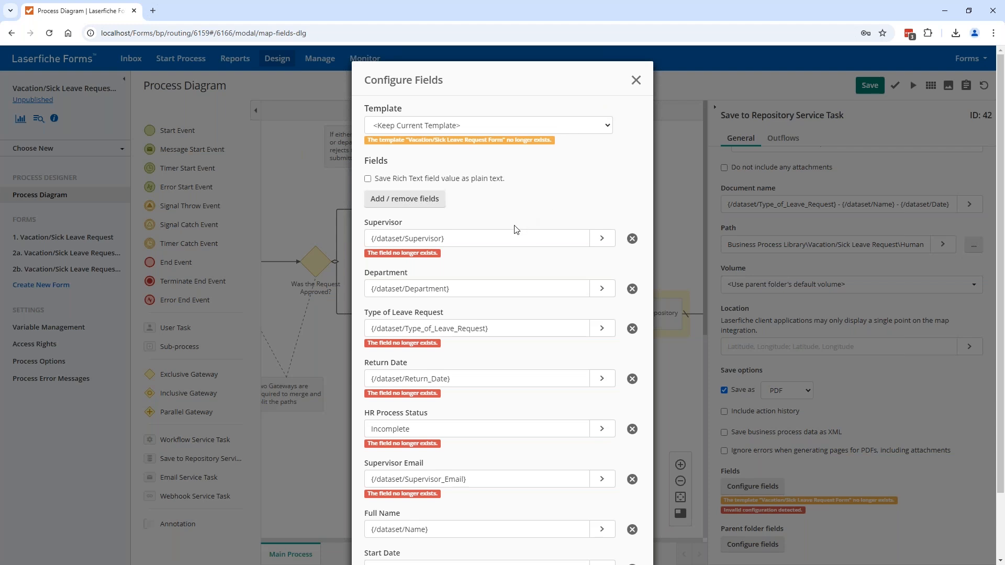
{"action": "left_click", "coordinate": [636, 81]}
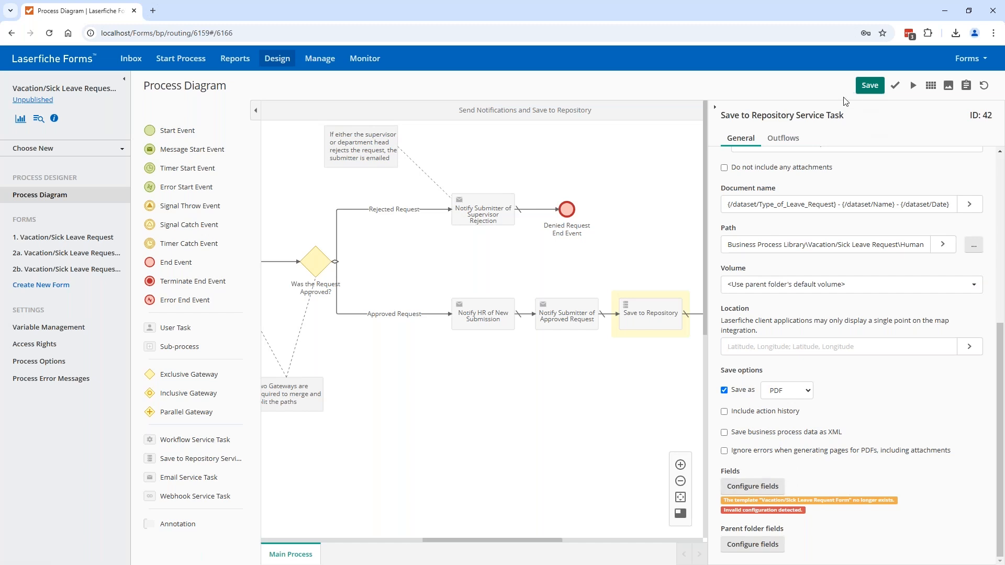
{"action": "left_click", "coordinate": [869, 88]}
{"action": "left_click", "coordinate": [869, 85]}
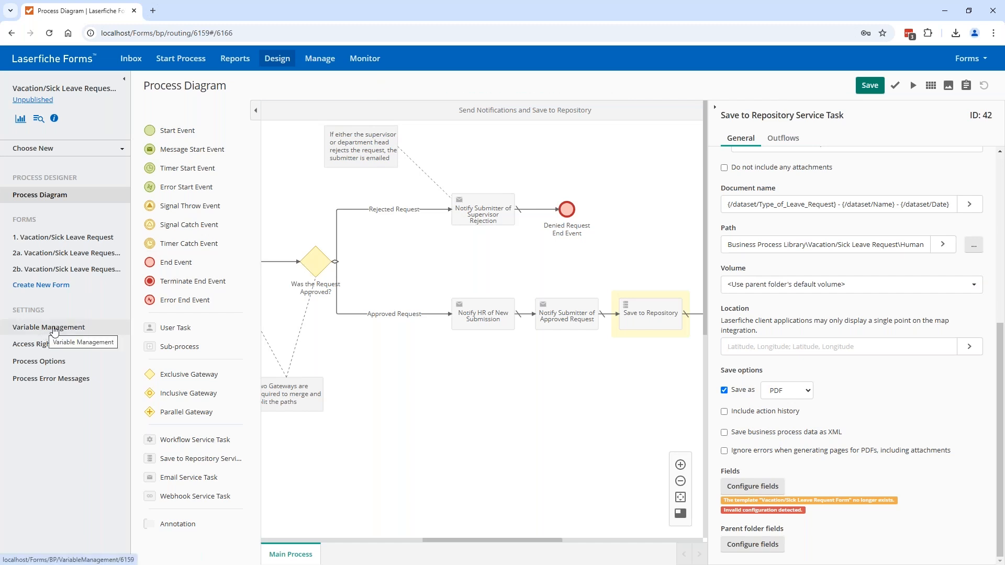
Check the process's access rights and set its process status to Published in the process options
{"action": "left_click", "coordinate": [42, 349]}
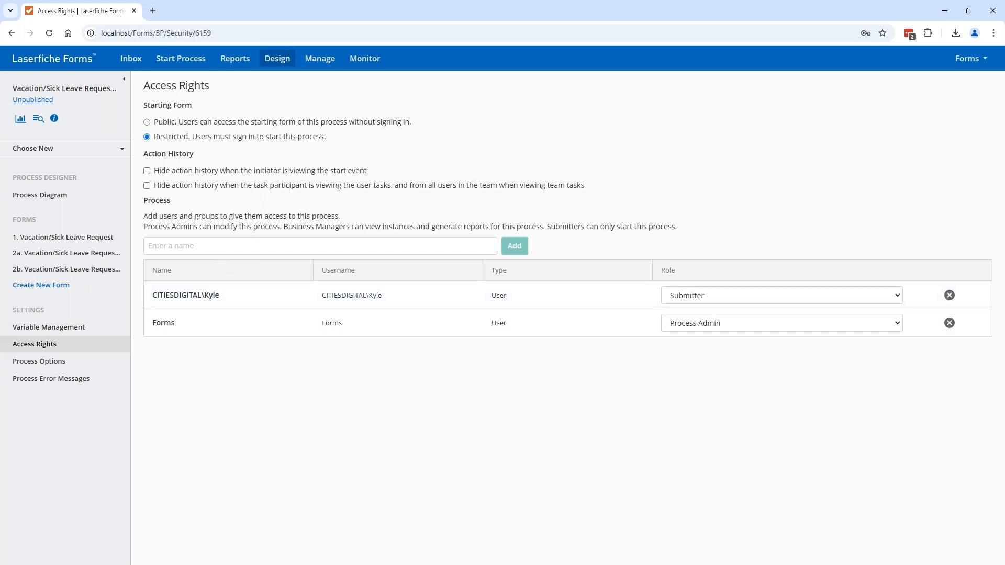
{"action": "left_click", "coordinate": [48, 361]}
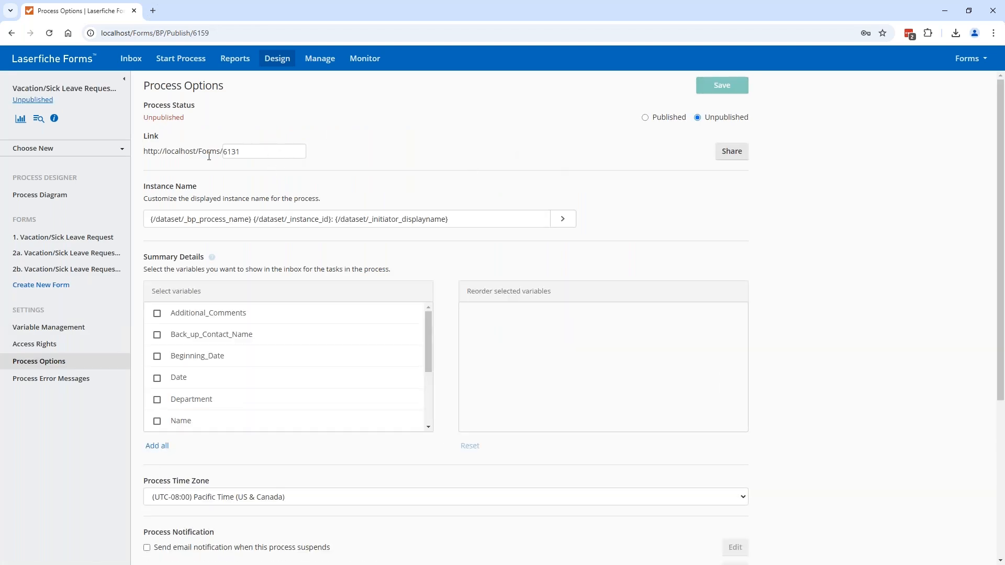
{"action": "left_click", "coordinate": [645, 117]}
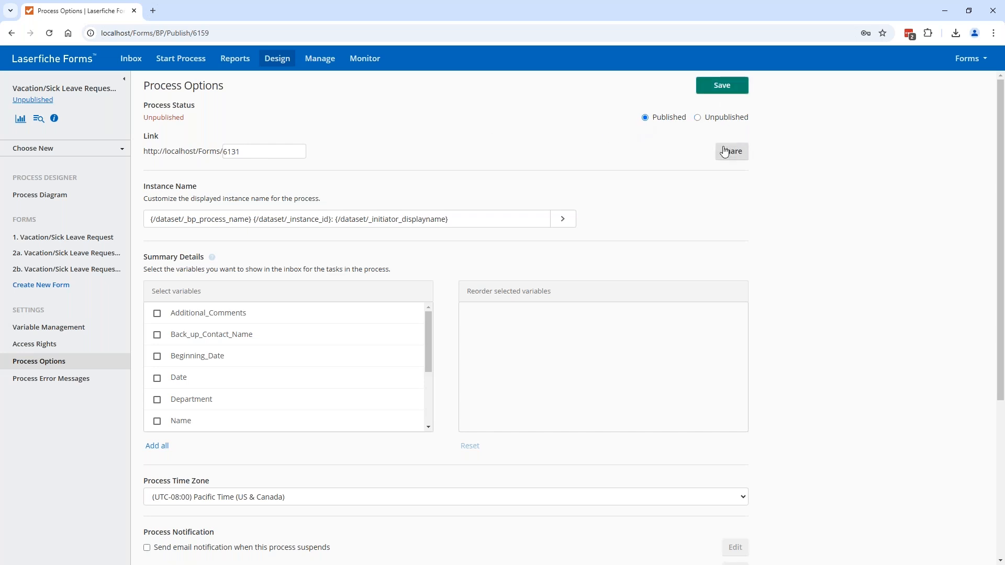
Inspect the process's share link and embed code, and return to the process diagram without saving the process options
{"action": "left_click", "coordinate": [729, 158]}
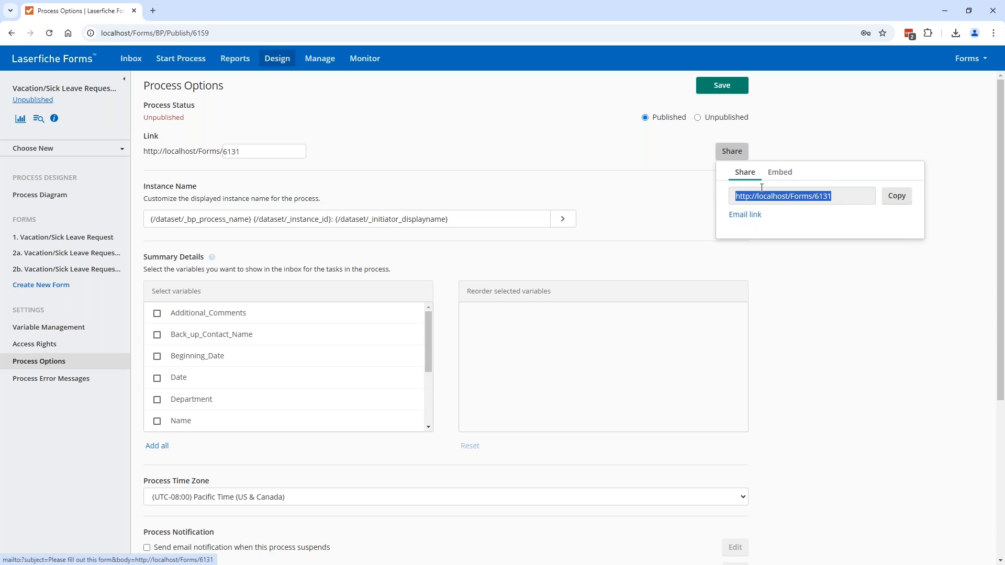
{"action": "left_click", "coordinate": [782, 173]}
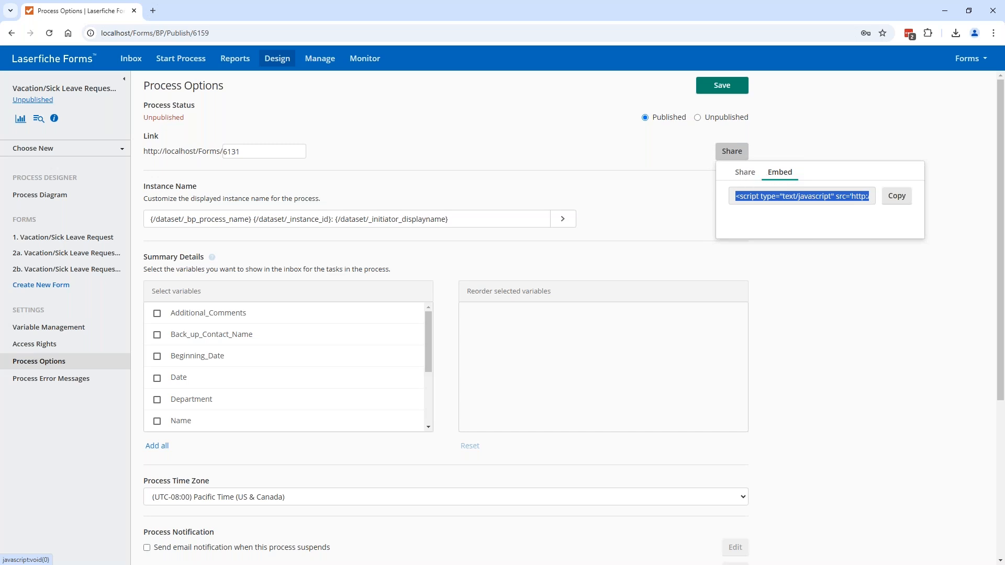
{"action": "left_click", "coordinate": [745, 172]}
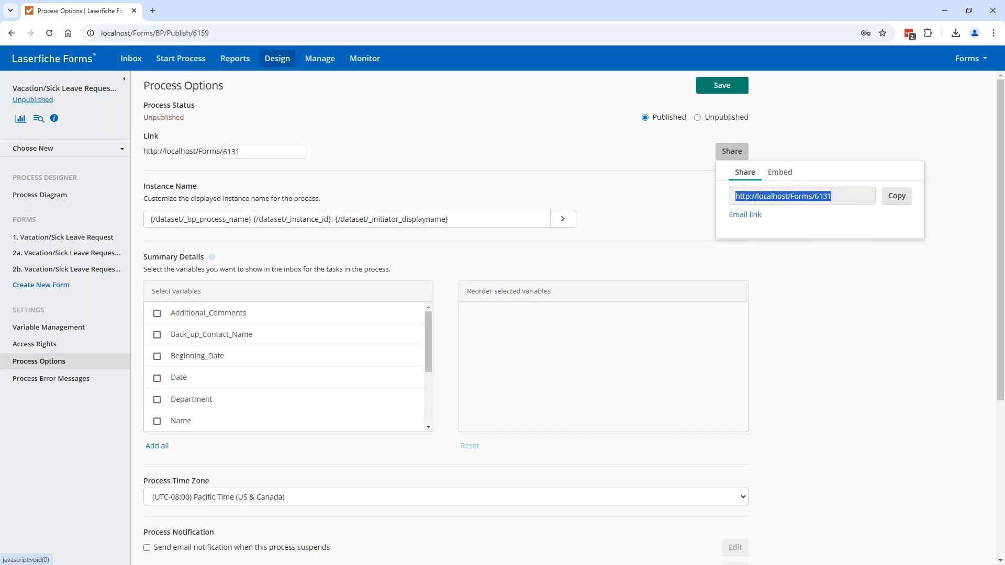
{"action": "left_click", "coordinate": [770, 143]}
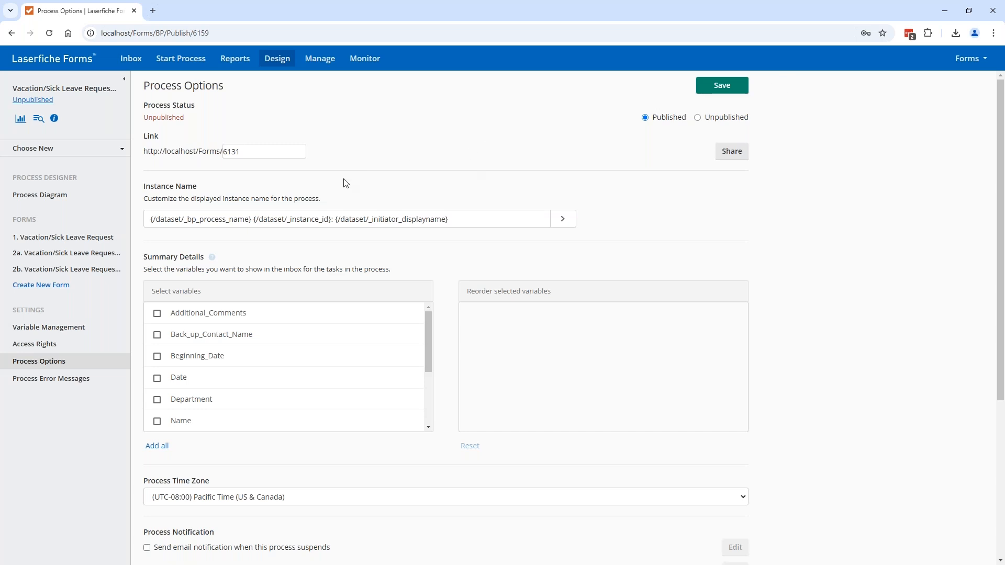
{"action": "left_click", "coordinate": [45, 196]}
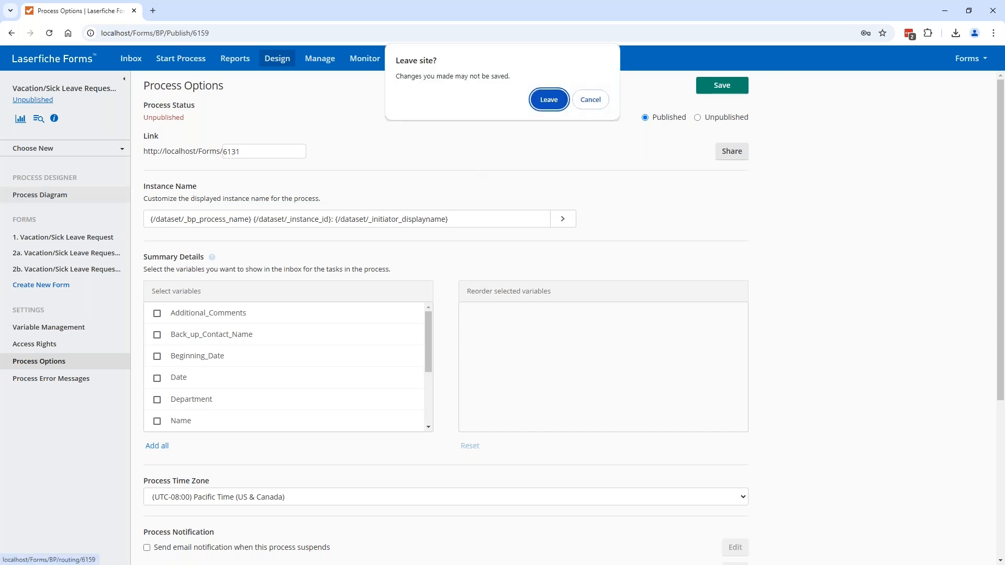
{"action": "left_click", "coordinate": [558, 101]}
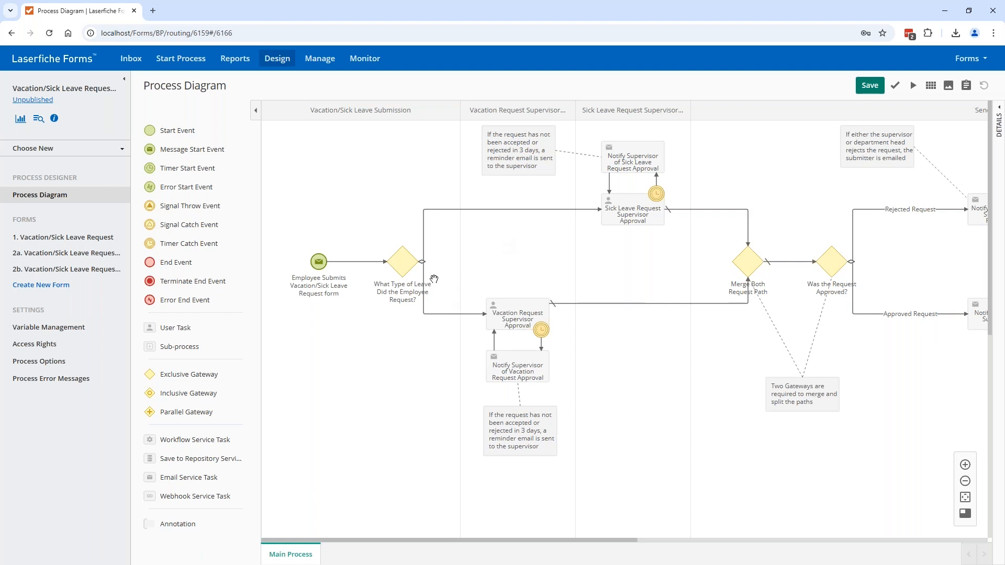
Add a lookup rule to form 1. Vacation/Sick Leave Request using data source External_Tables and table EmployeesTbl, and check the available data sources
{"action": "left_click", "coordinate": [62, 238]}
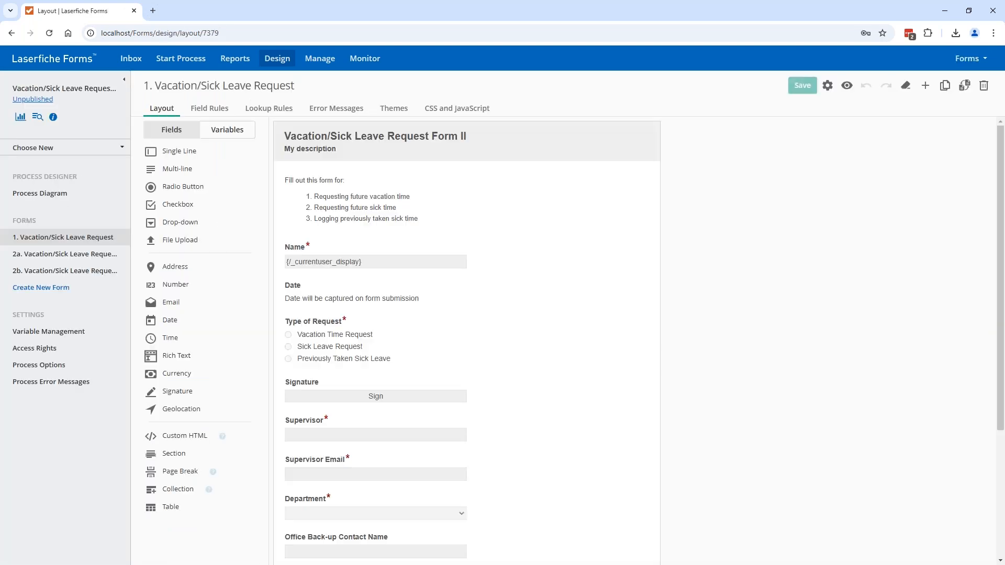
{"action": "left_click", "coordinate": [268, 109]}
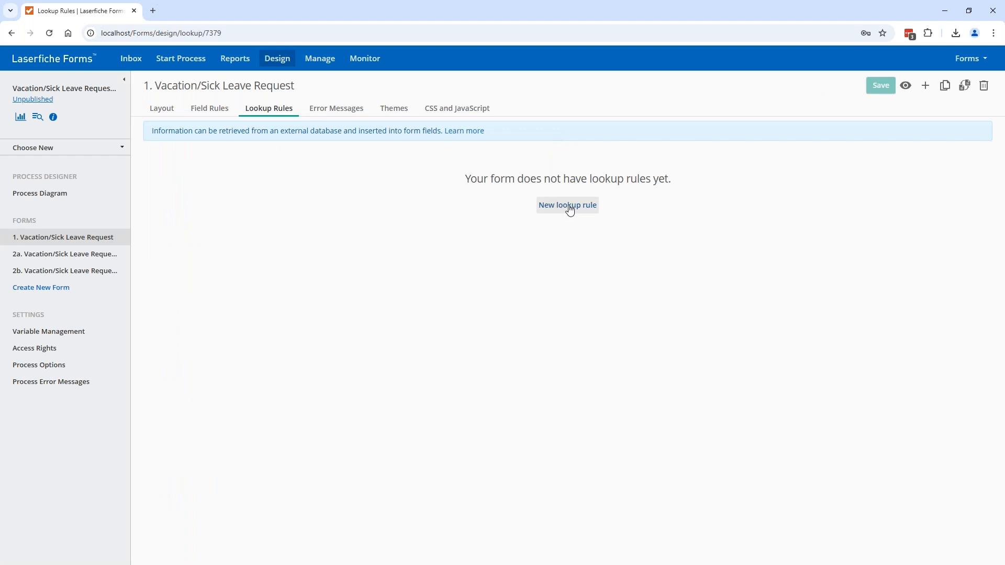
{"action": "left_click", "coordinate": [557, 205]}
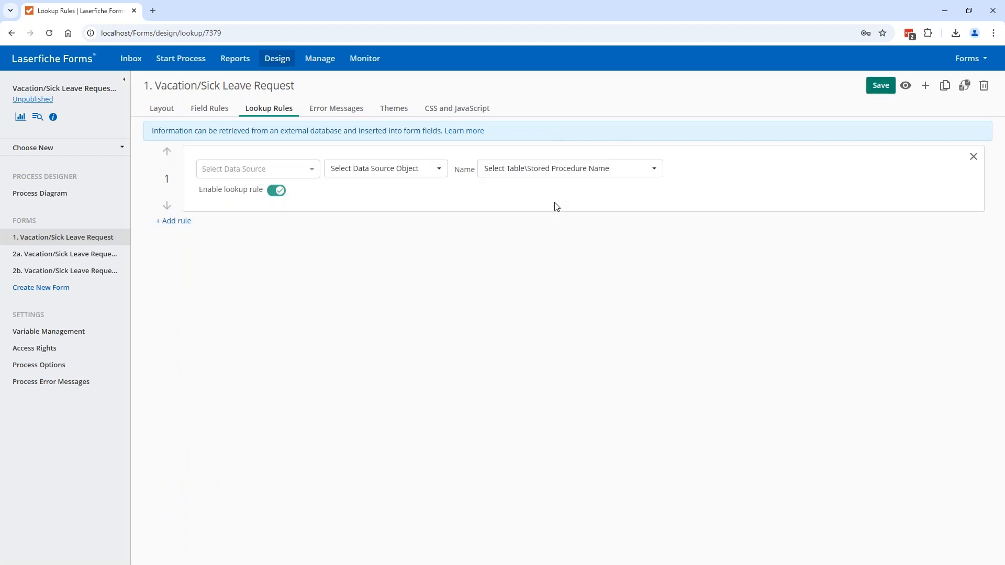
{"action": "left_click", "coordinate": [312, 172]}
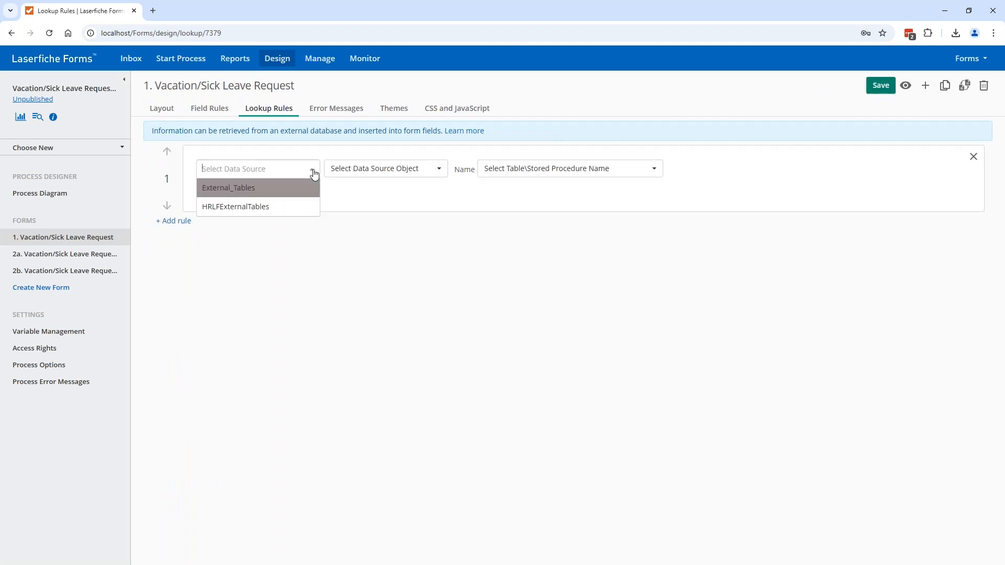
{"action": "left_click", "coordinate": [259, 189]}
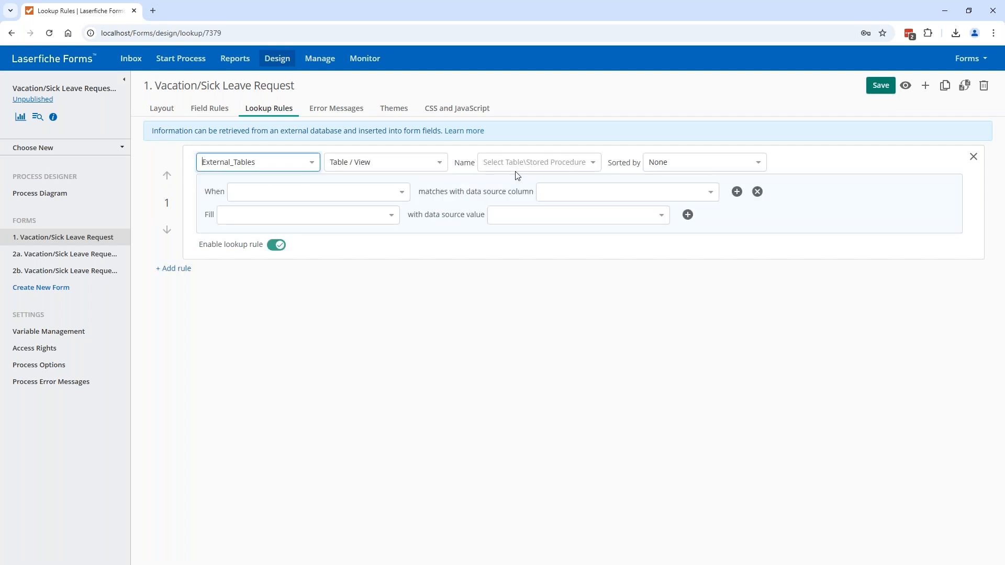
{"action": "left_click", "coordinate": [594, 164]}
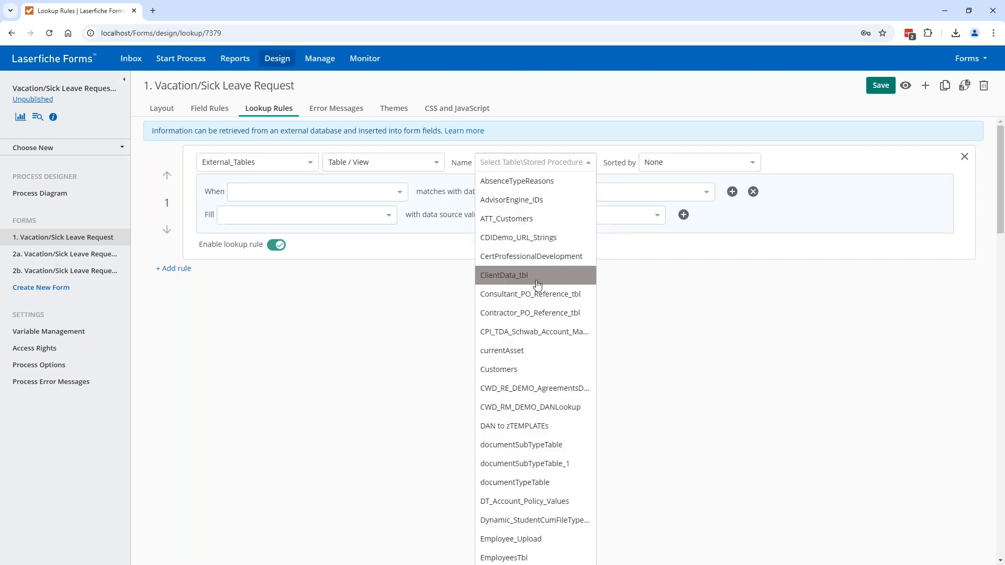
{"action": "scroll", "coordinate": [534, 285], "scroll_direction": "down", "scroll_amount": 3}
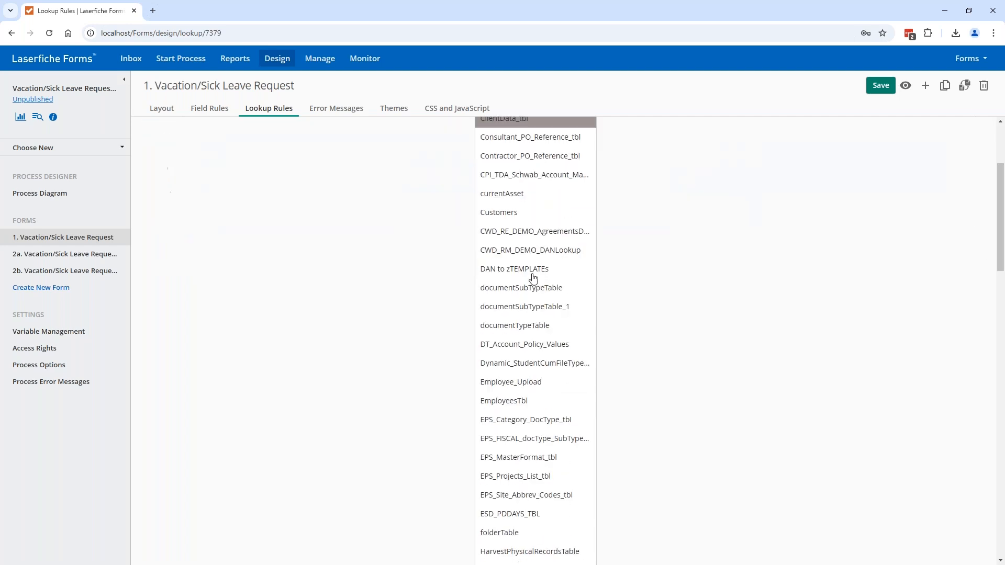
{"action": "left_click", "coordinate": [519, 399]}
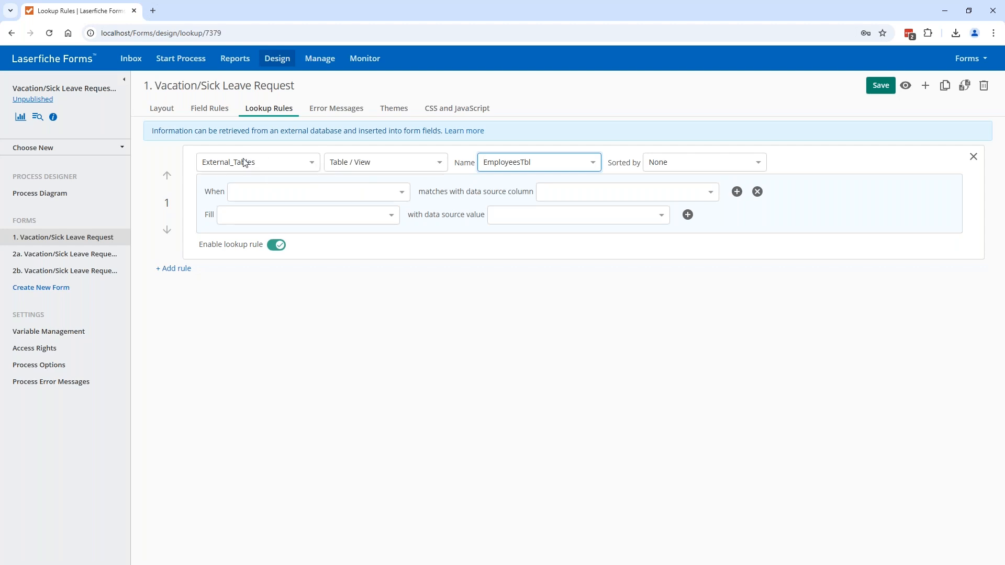
{"action": "left_click", "coordinate": [312, 163]}
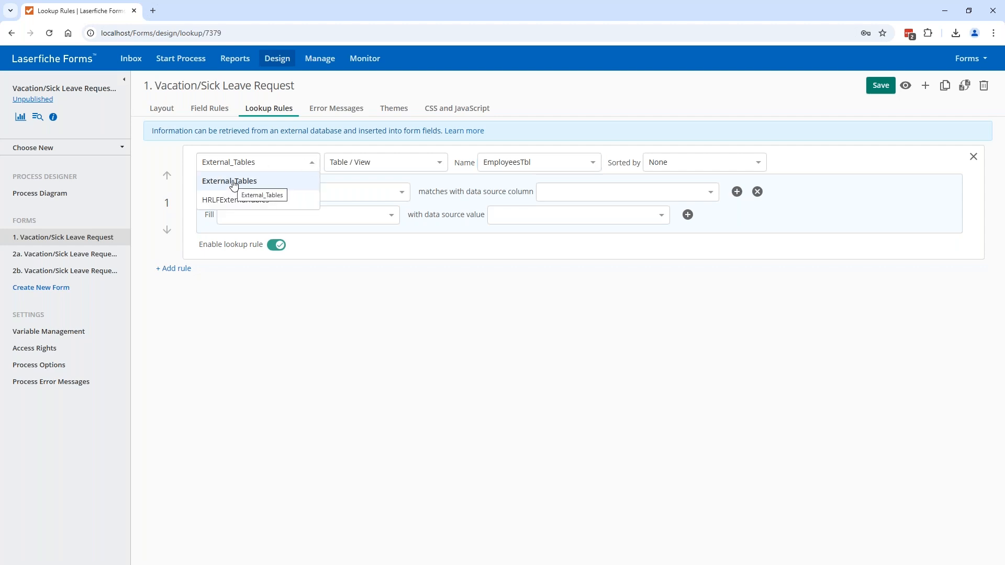
{"action": "left_click", "coordinate": [366, 320]}
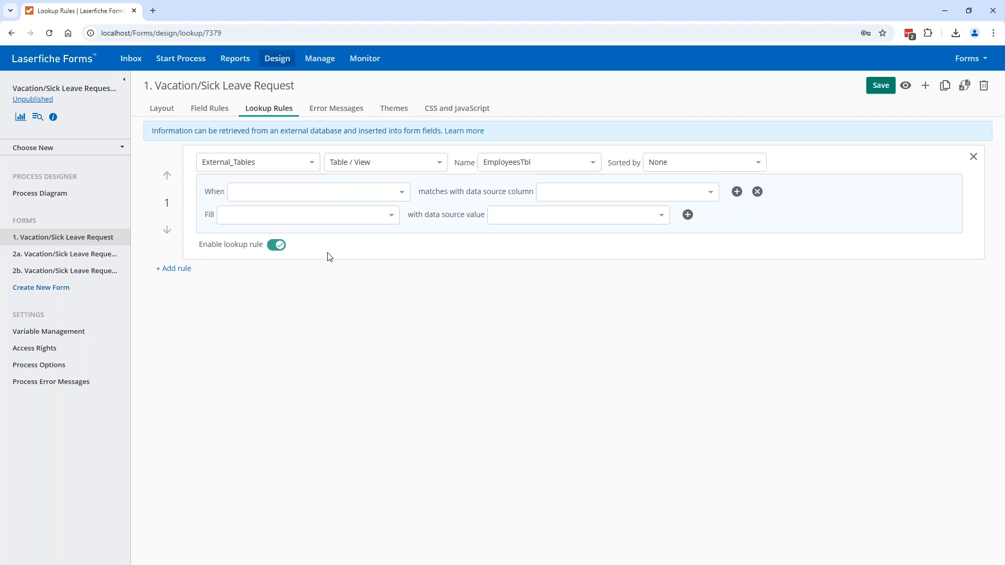
Open the External_Tables data source in the system administration, leaving the form without saving its lookup rule
{"action": "left_click", "coordinate": [970, 62]}
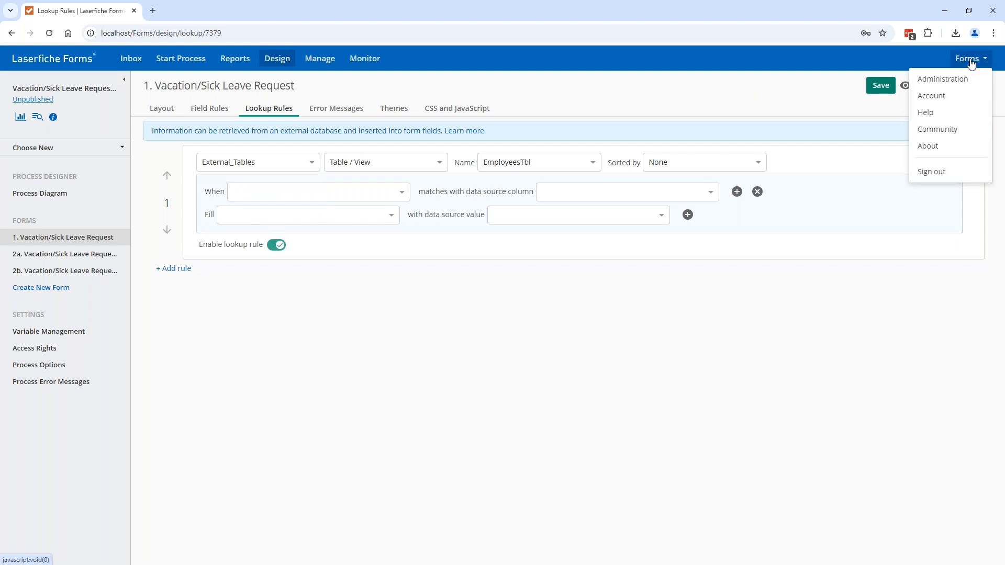
{"action": "left_click", "coordinate": [941, 82]}
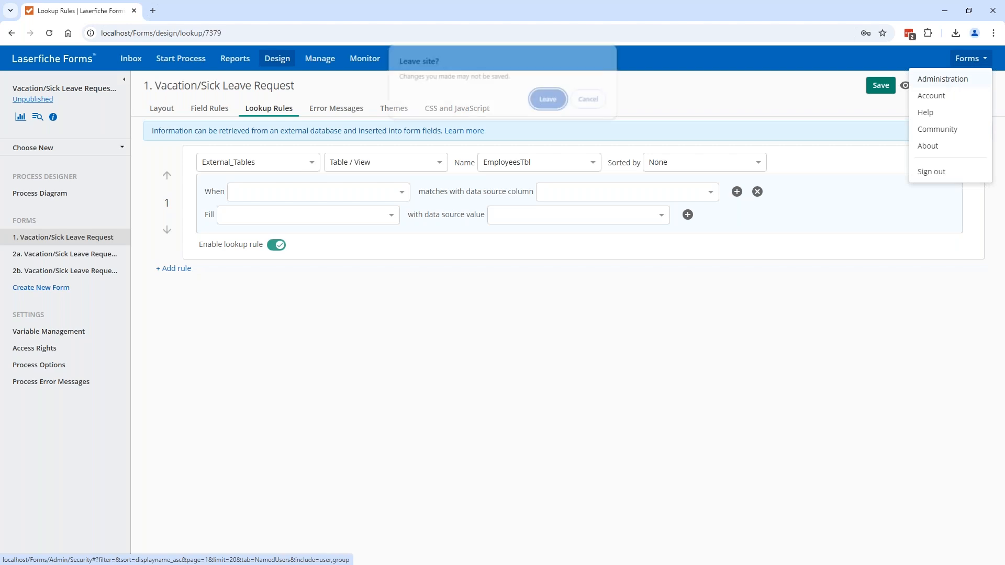
{"action": "left_click", "coordinate": [550, 106]}
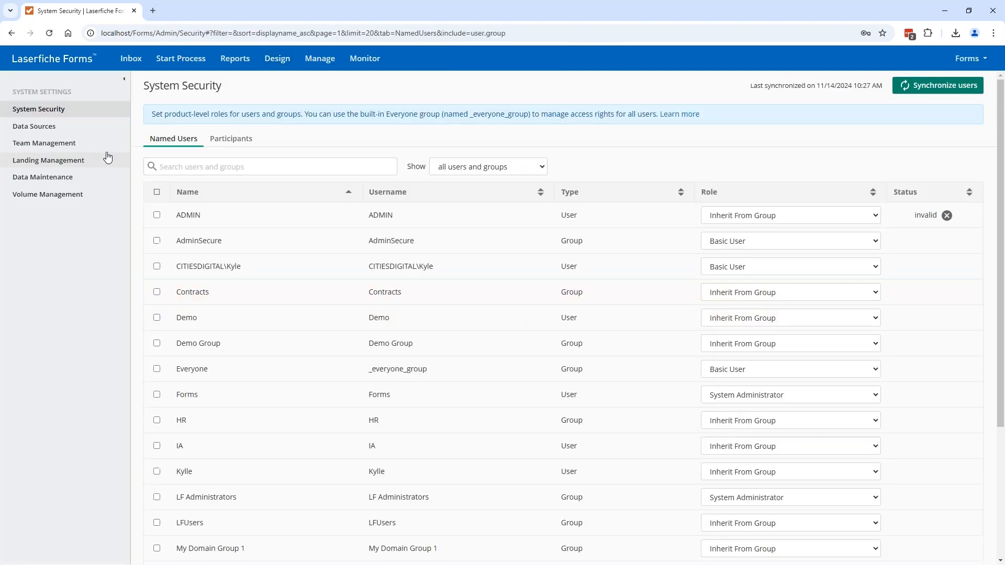
{"action": "left_click", "coordinate": [46, 129]}
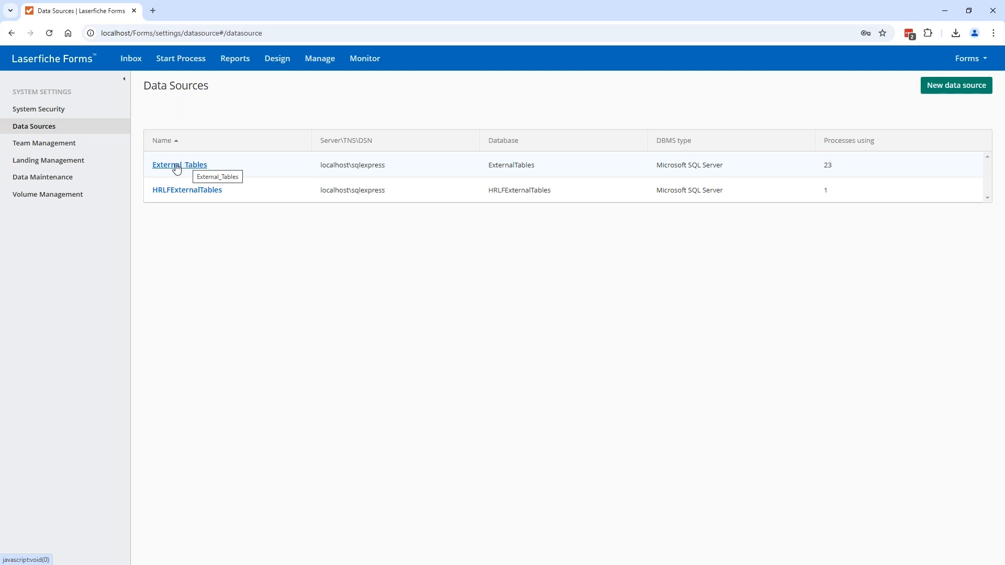
{"action": "left_click", "coordinate": [177, 167]}
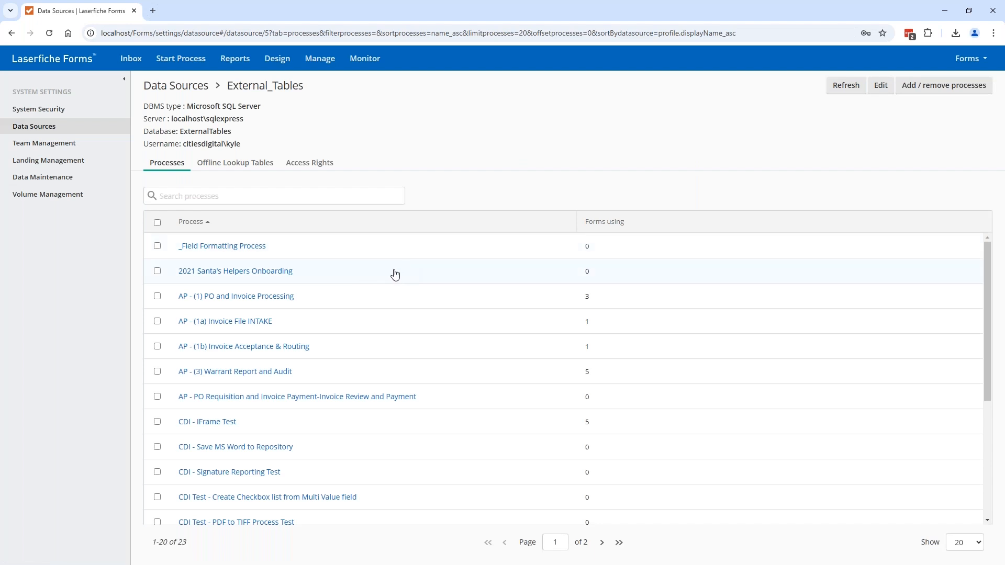
Add the process Vacation/Sick Leave Request - Copy to the External_Tables data source and save
{"action": "left_click", "coordinate": [933, 86]}
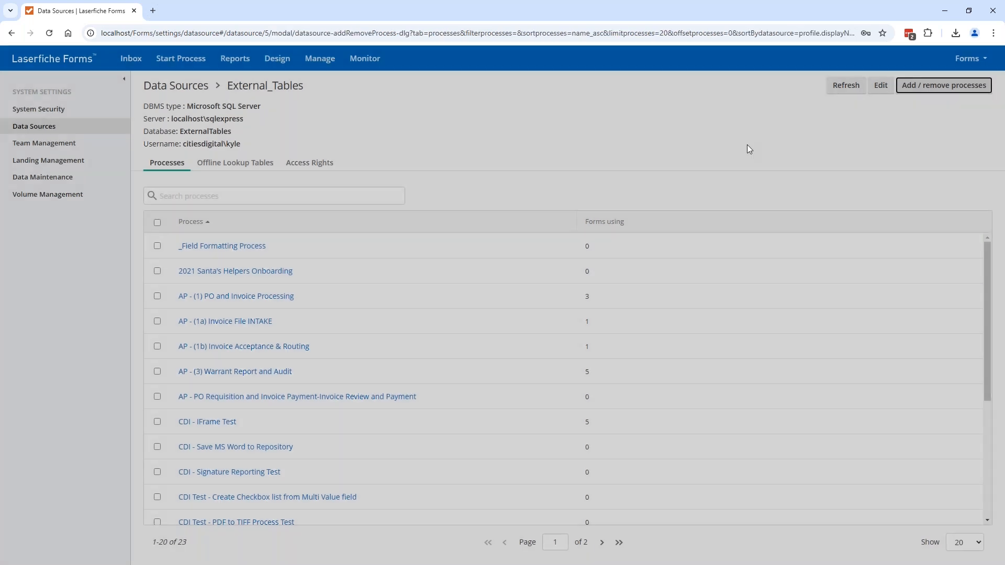
{"action": "scroll", "coordinate": [500, 216], "scroll_direction": "down", "scroll_amount": 7}
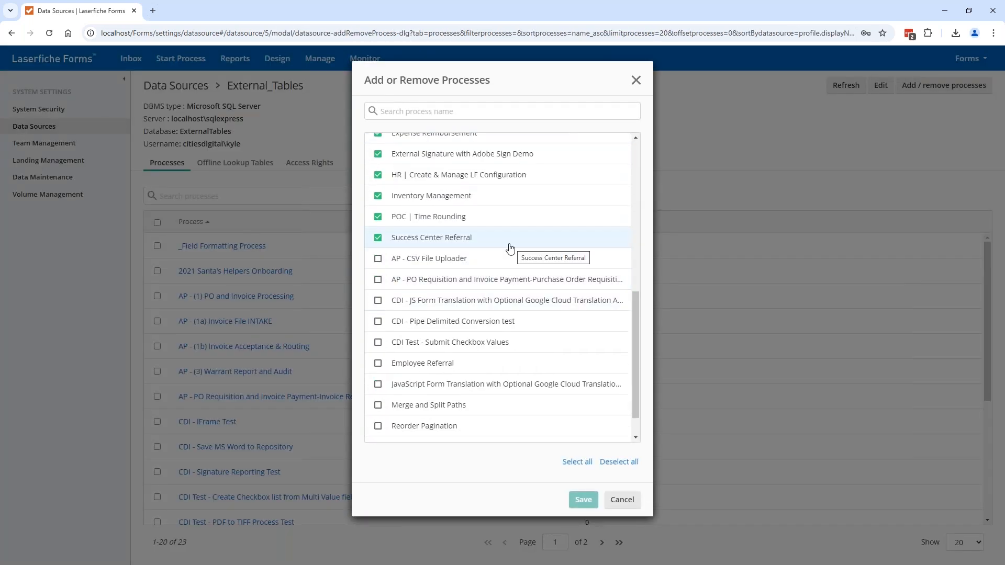
{"action": "scroll", "coordinate": [506, 247], "scroll_direction": "down", "scroll_amount": 1}
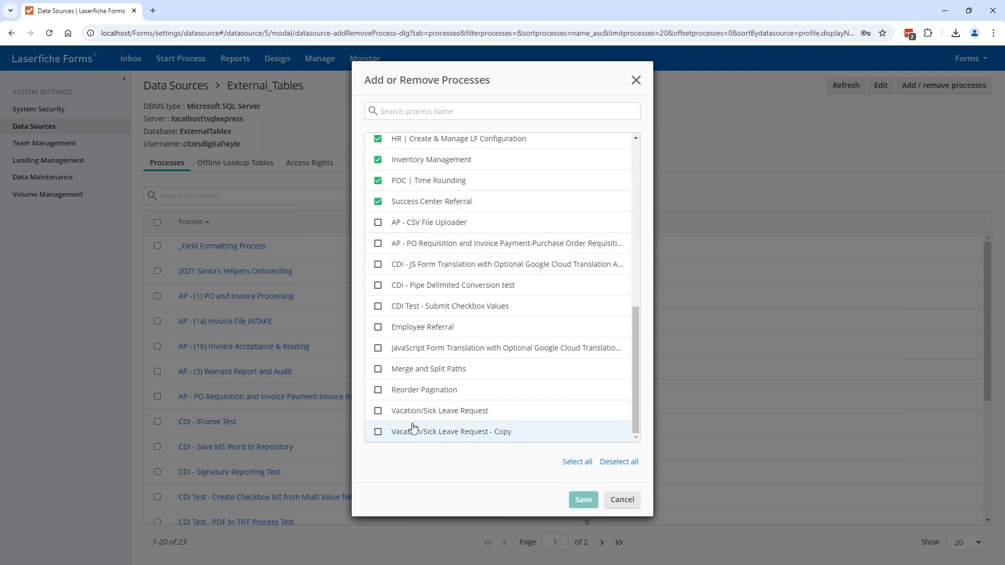
{"action": "left_click", "coordinate": [378, 433]}
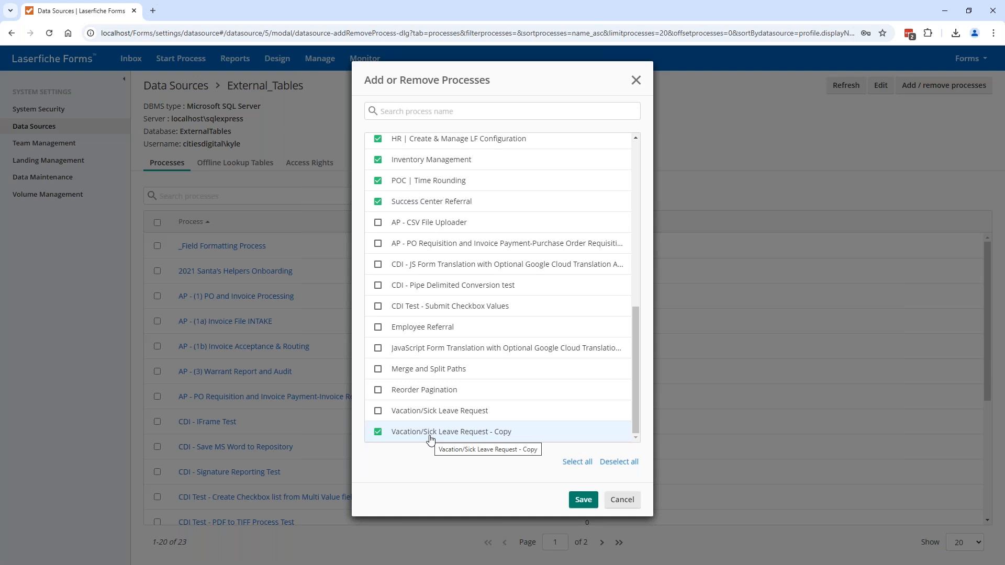
{"action": "left_click", "coordinate": [583, 500]}
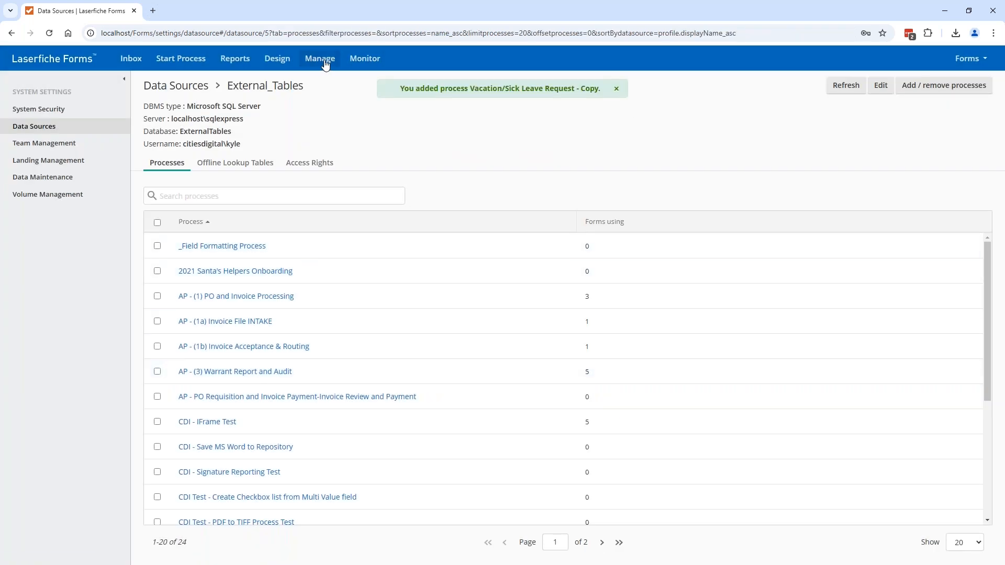
Choose External_Tables as the lookup rule's data source on form 1. Vacation/Sick Leave Request, and leave the lookup rules without saving
{"action": "left_click", "coordinate": [10, 37]}
{"action": "left_click", "coordinate": [10, 38]}
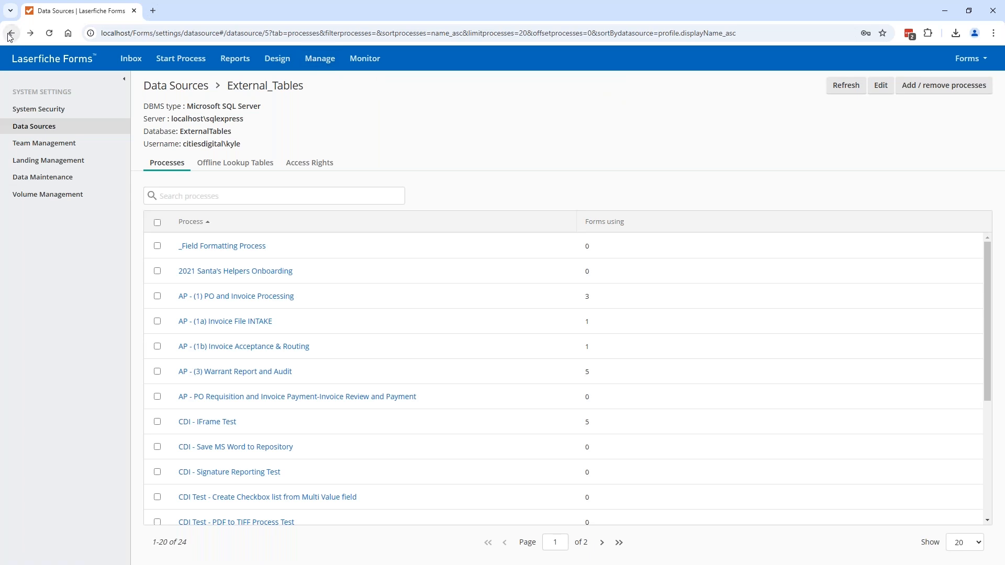
{"action": "right_click", "coordinate": [9, 34]}
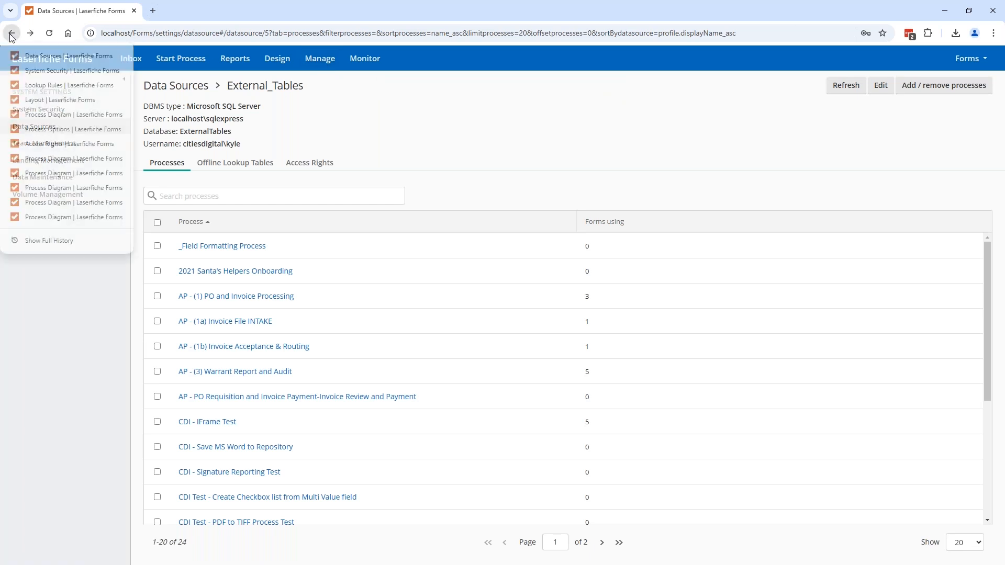
{"action": "left_click", "coordinate": [39, 85]}
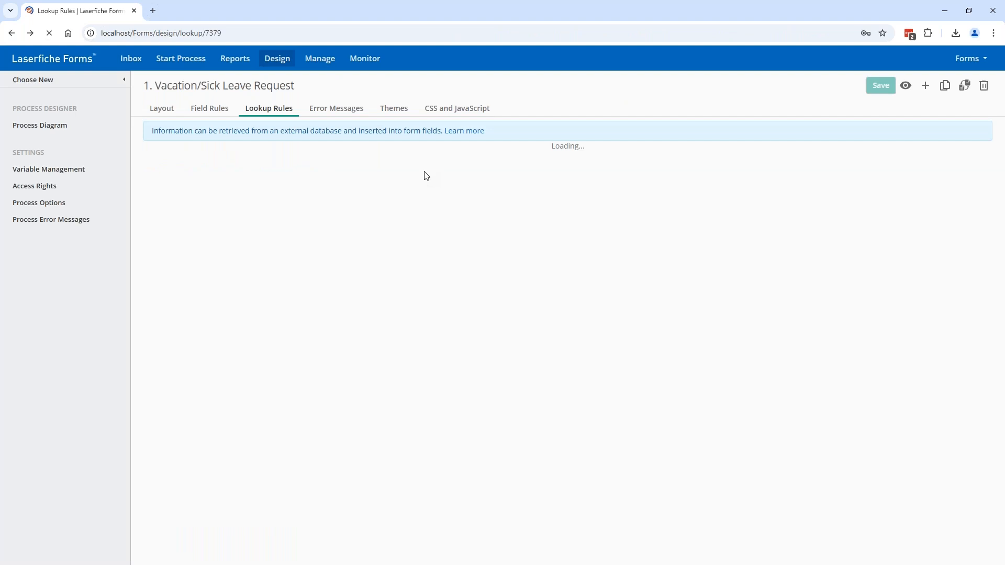
{"action": "left_click", "coordinate": [574, 206]}
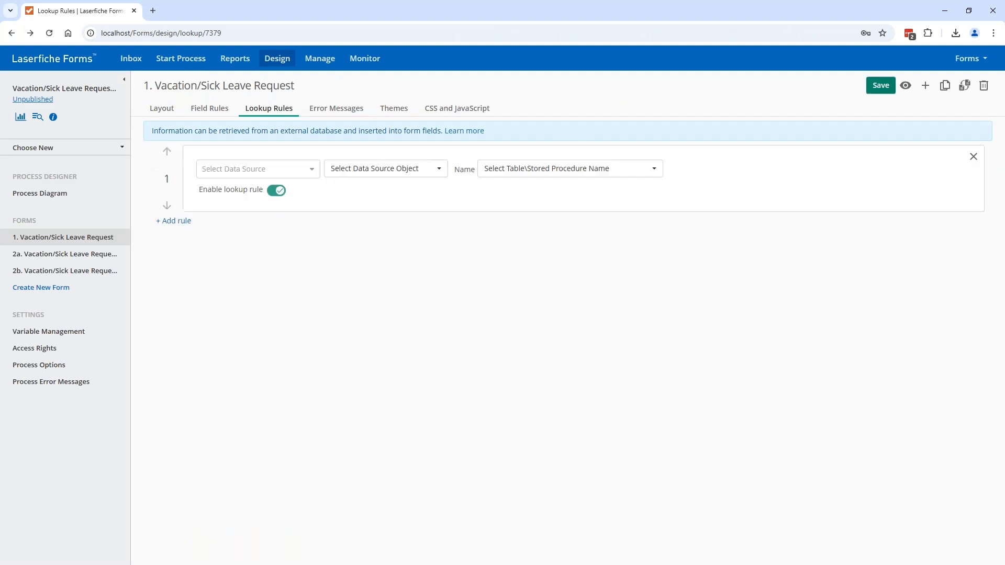
{"action": "left_click", "coordinate": [262, 173]}
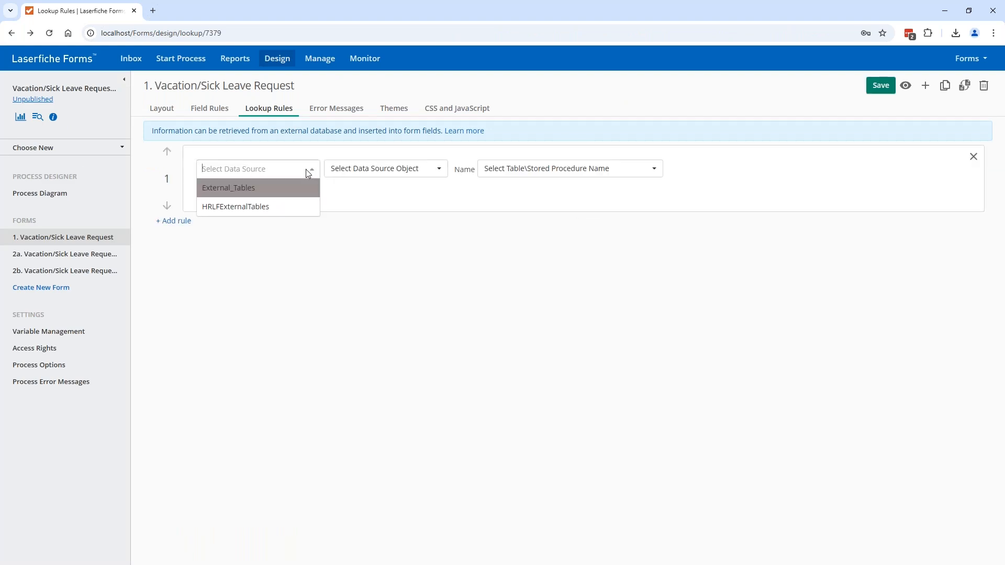
{"action": "left_click", "coordinate": [254, 192]}
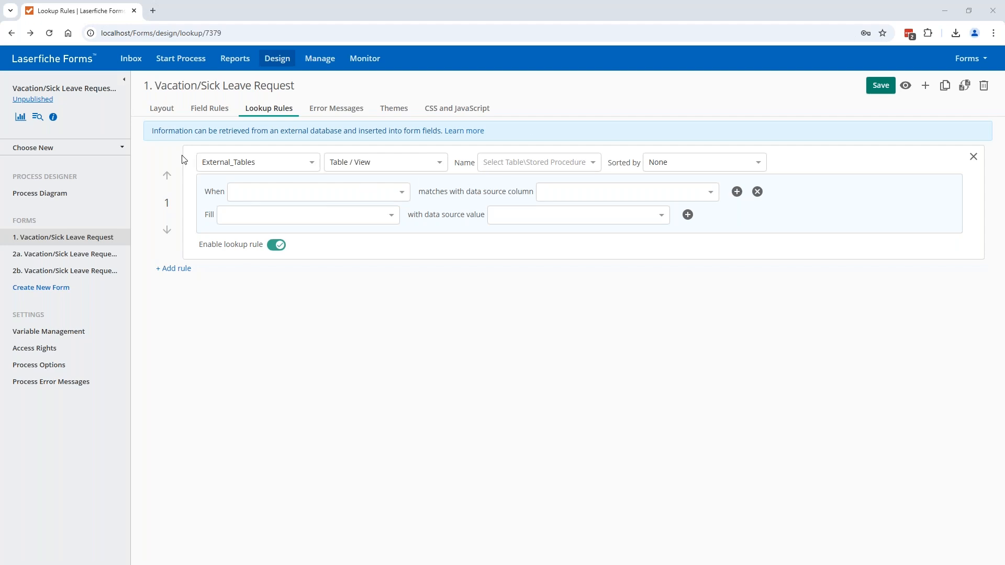
{"action": "left_click", "coordinate": [166, 113]}
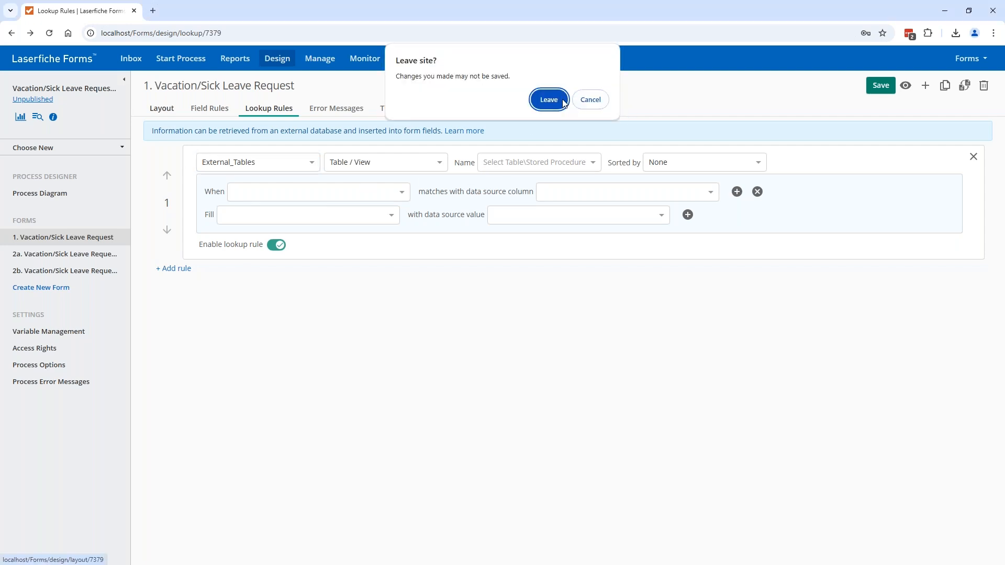
{"action": "left_click", "coordinate": [549, 99]}
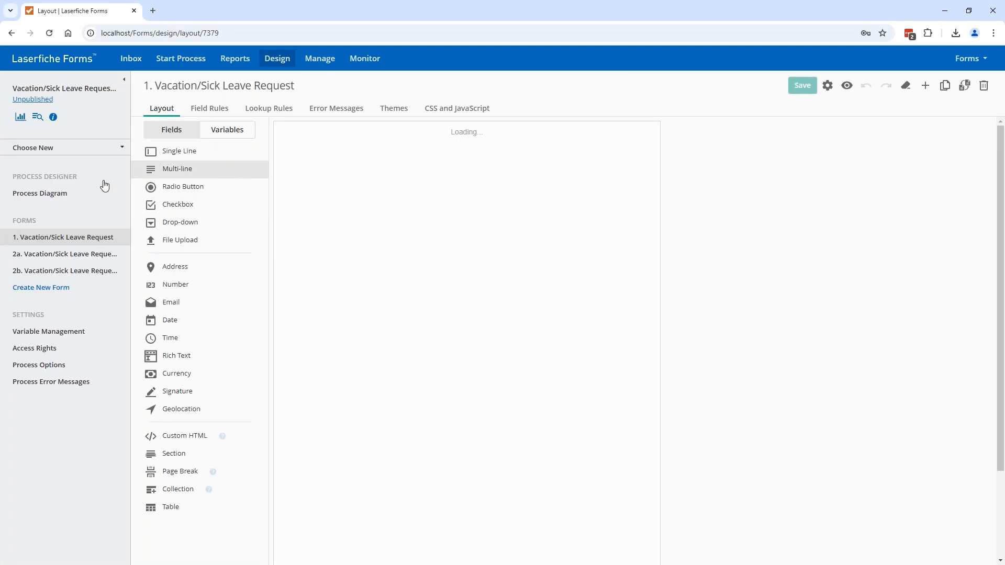
Open the process diagram and examine the recipient, subject, attachment and body settings of the Notify HR of New Submission email task
{"action": "left_click", "coordinate": [45, 194]}
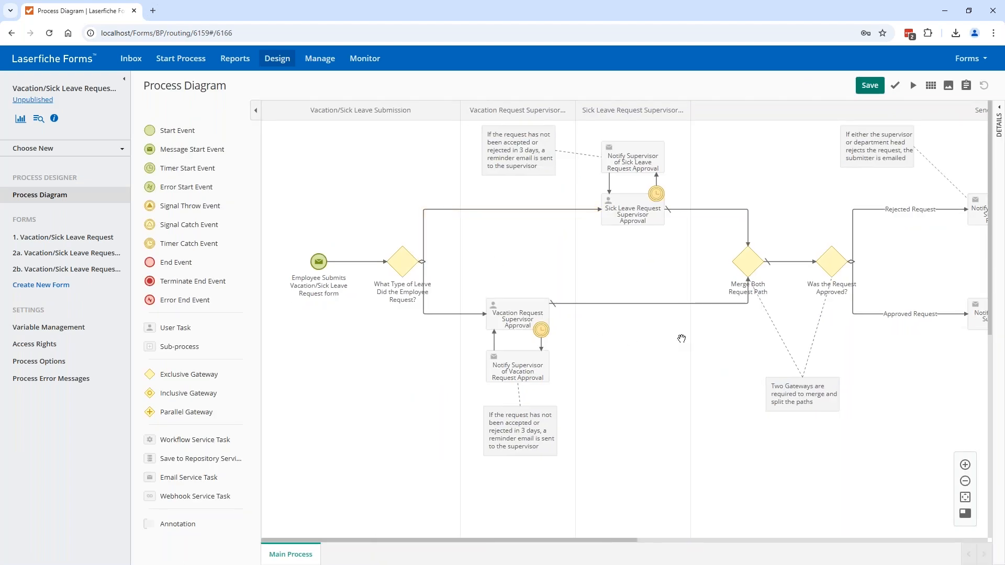
{"action": "left_click_drag", "start_coordinate": [623, 338], "coordinate": [516, 335]}
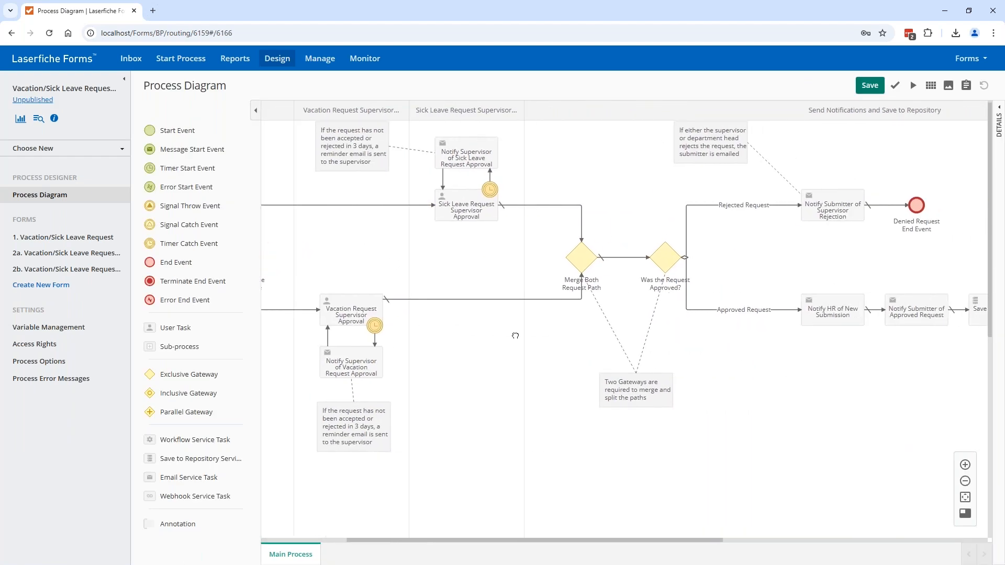
{"action": "left_click_drag", "start_coordinate": [733, 349], "coordinate": [653, 345]}
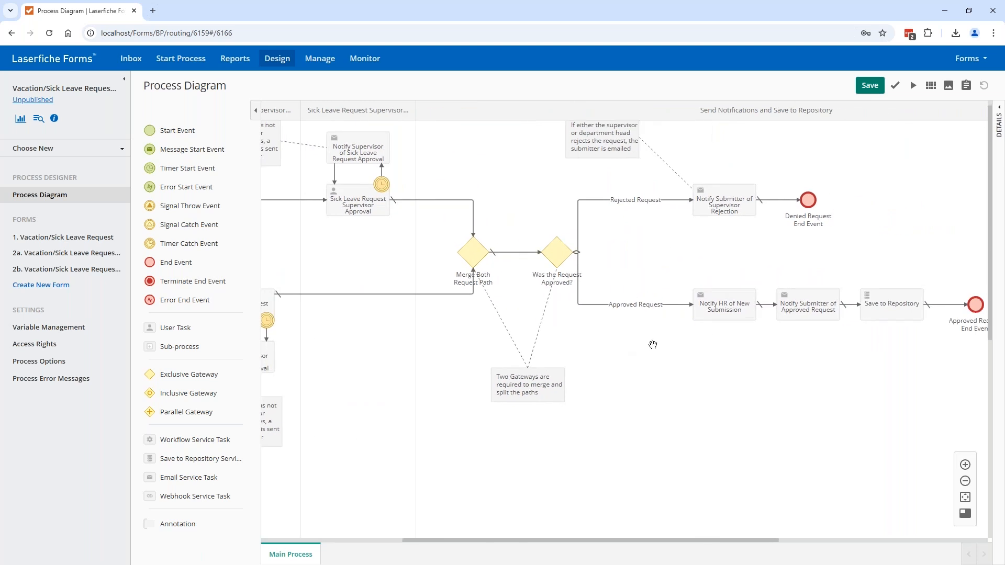
{"action": "left_click", "coordinate": [716, 308]}
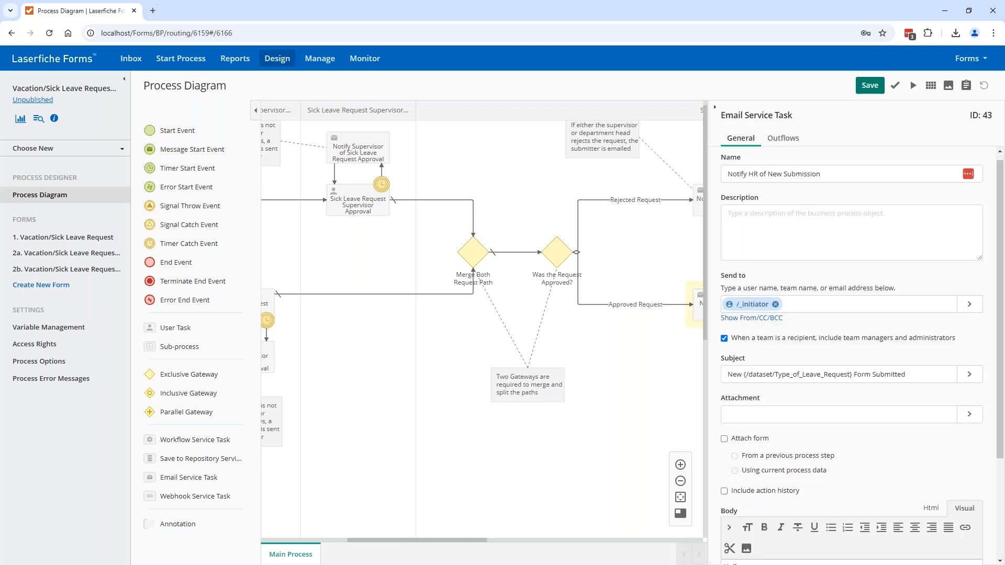
{"action": "scroll", "coordinate": [820, 348], "scroll_direction": "down", "scroll_amount": 3}
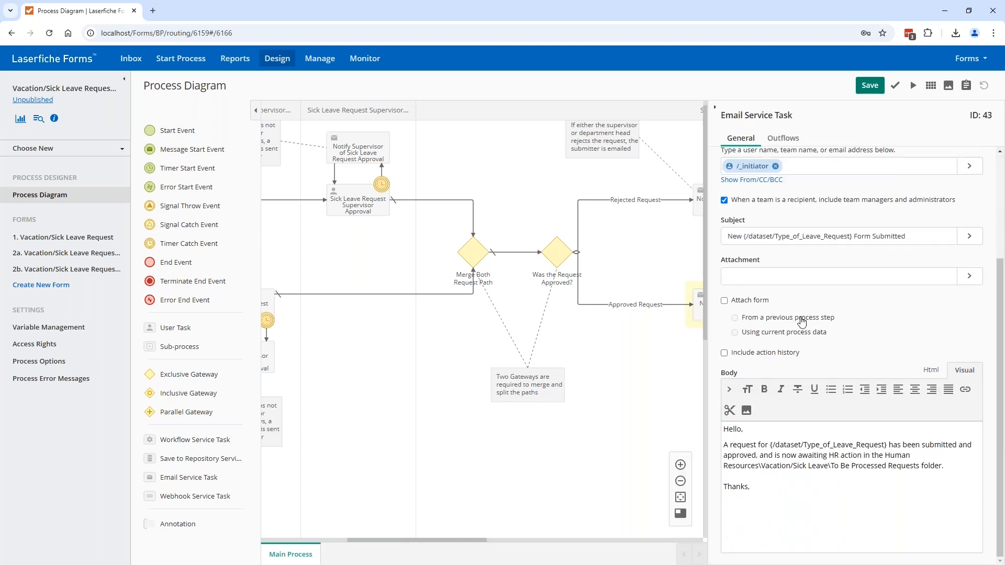
{"action": "scroll", "coordinate": [844, 349], "scroll_direction": "up", "scroll_amount": 2}
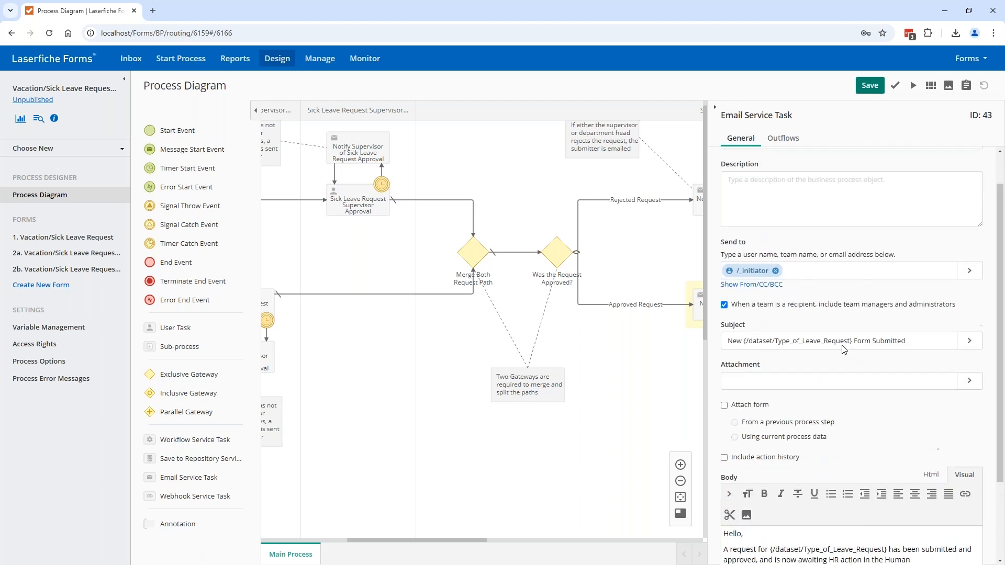
{"action": "scroll", "coordinate": [857, 422], "scroll_direction": "down", "scroll_amount": 1}
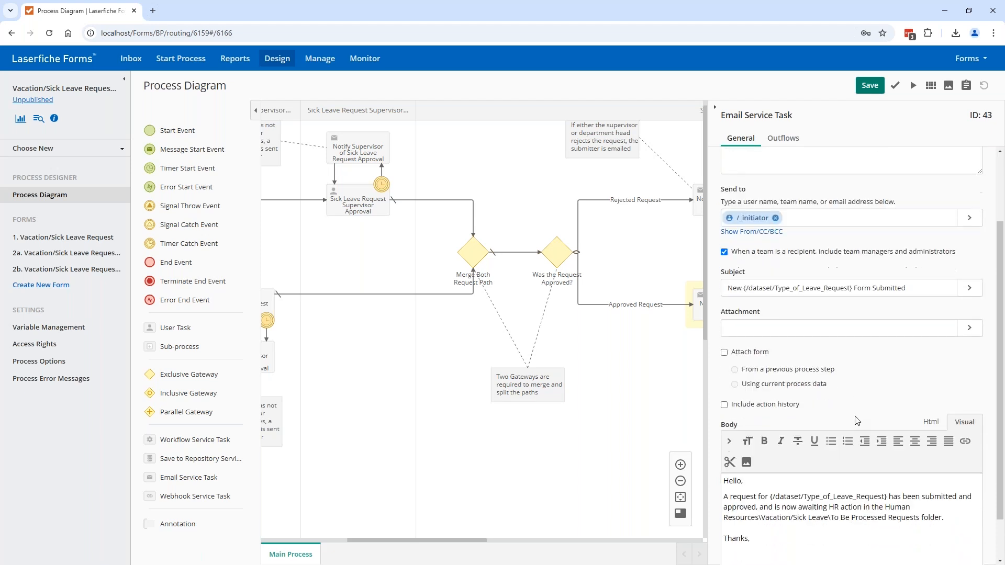
{"action": "scroll", "coordinate": [845, 365], "scroll_direction": "up", "scroll_amount": 1}
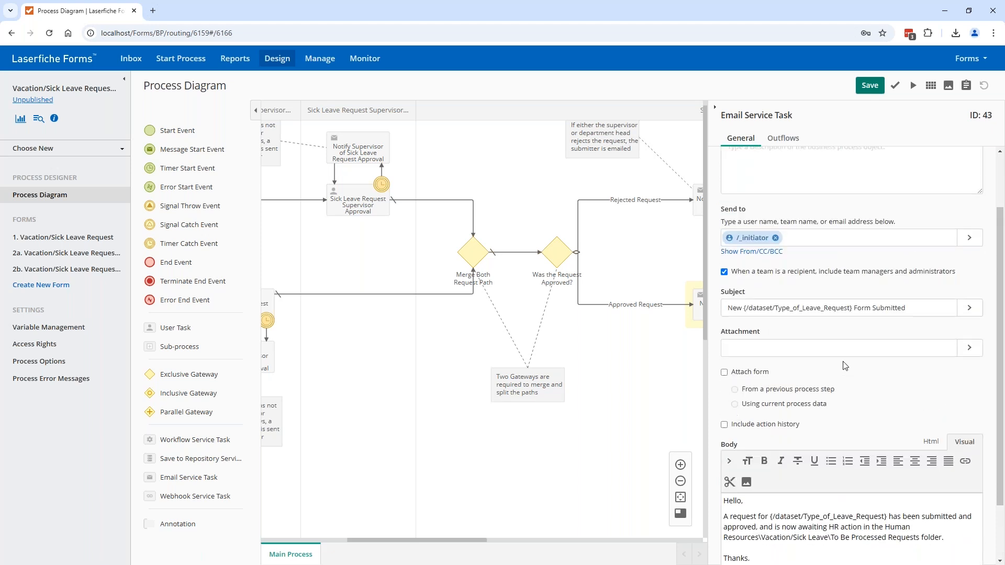
{"action": "scroll", "coordinate": [845, 365], "scroll_direction": "up", "scroll_amount": 2}
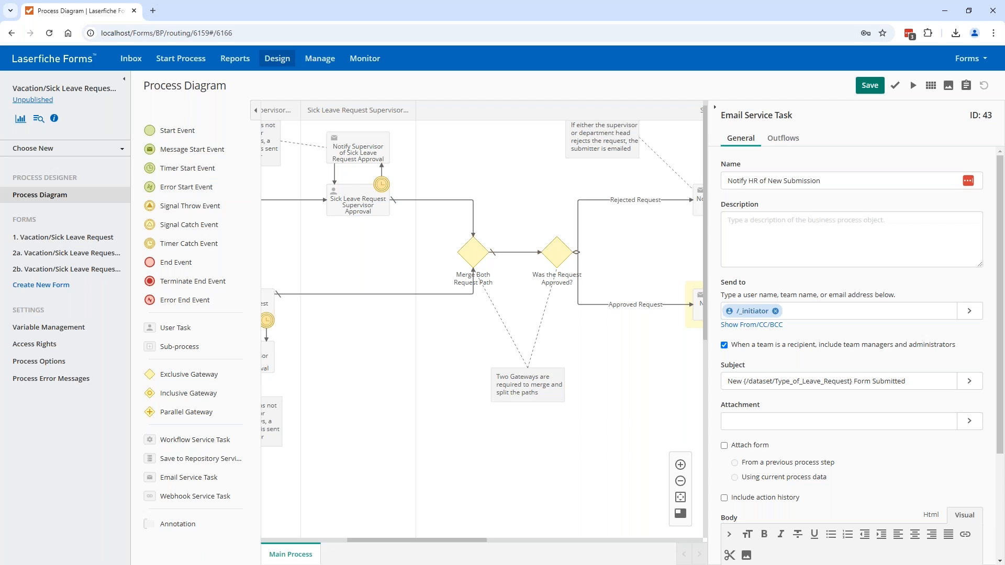
Switch to Windows Services and inspect the specific-account log-on option of the Laserfiche Forms Routing Service, cancelling its properties
{"action": "key", "text": "alt+Tab"}
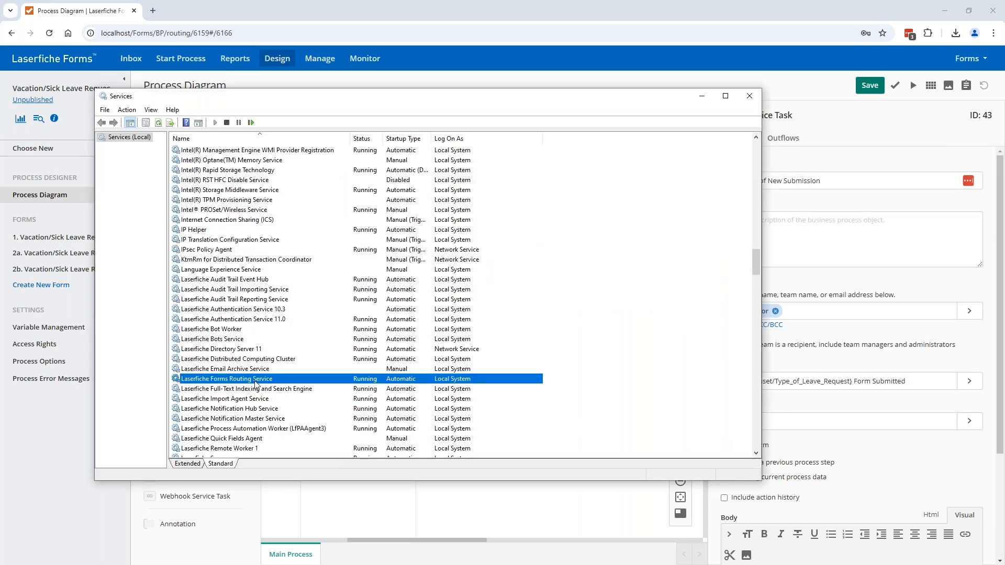
{"action": "double_click", "coordinate": [296, 380]}
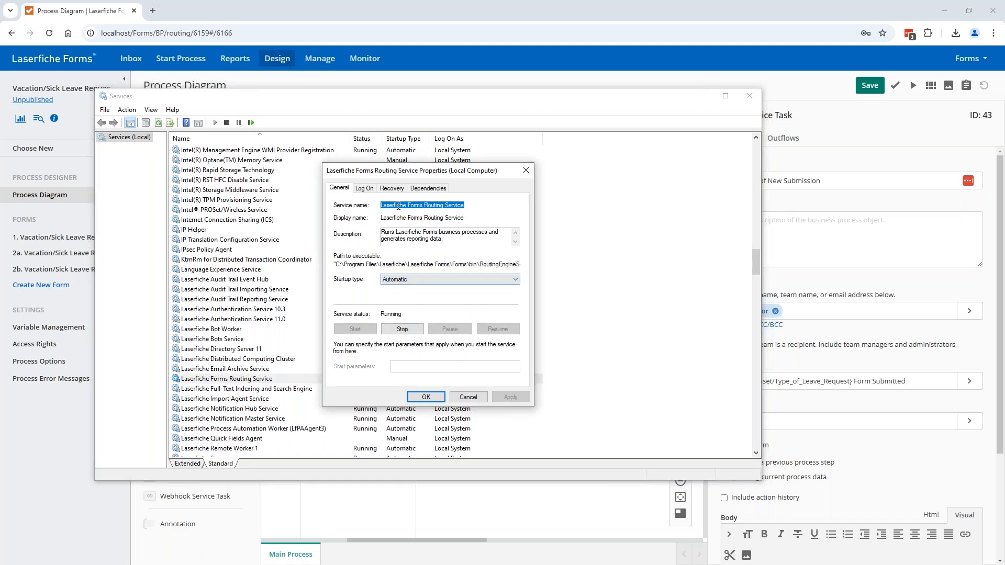
{"action": "left_click", "coordinate": [366, 188]}
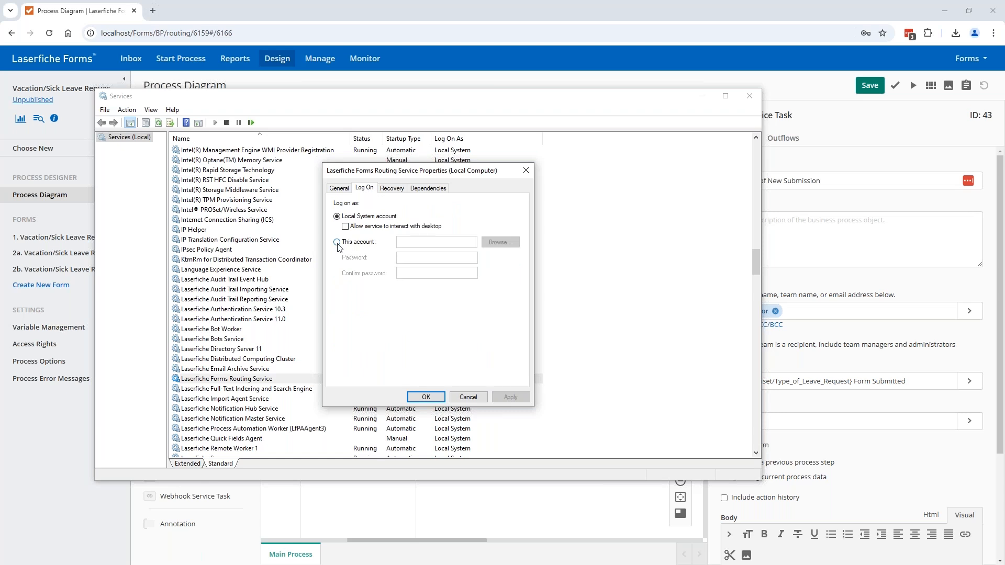
{"action": "left_click", "coordinate": [337, 242]}
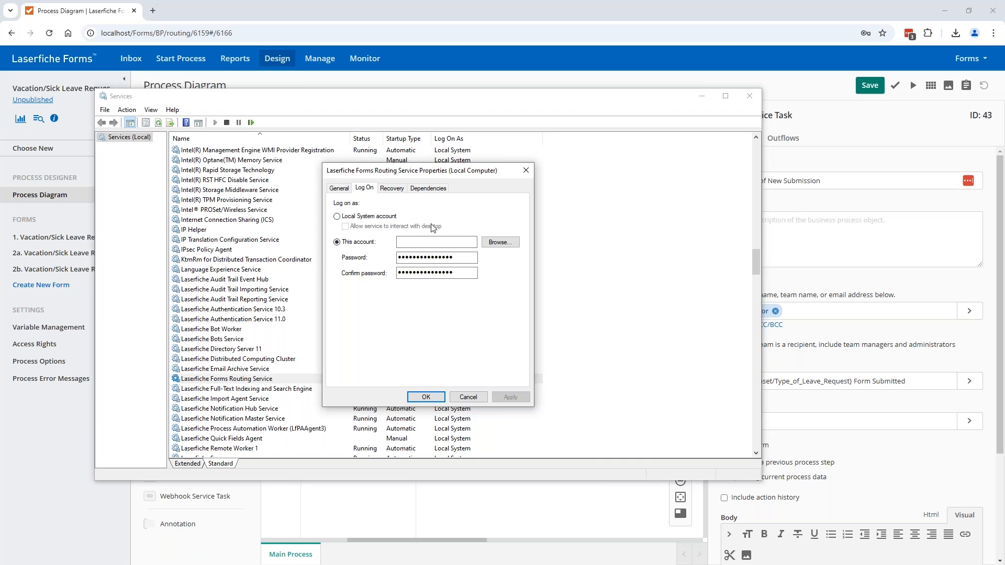
{"action": "left_click", "coordinate": [465, 398]}
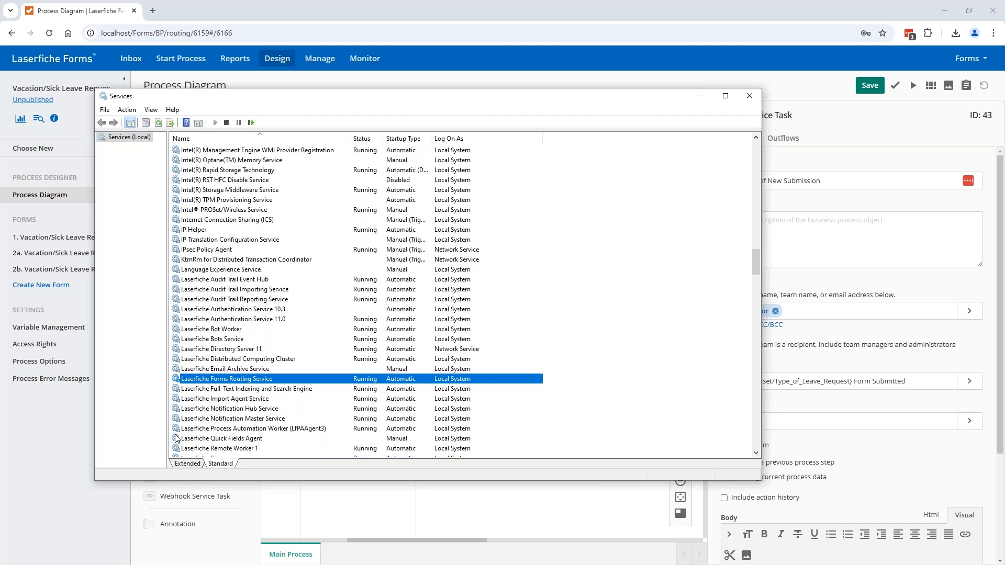
Switch to SQL Server Management Studio and examine the domain user's explicit permissions in the ExternalTables database properties
{"action": "key", "text": "alt+Tab"}
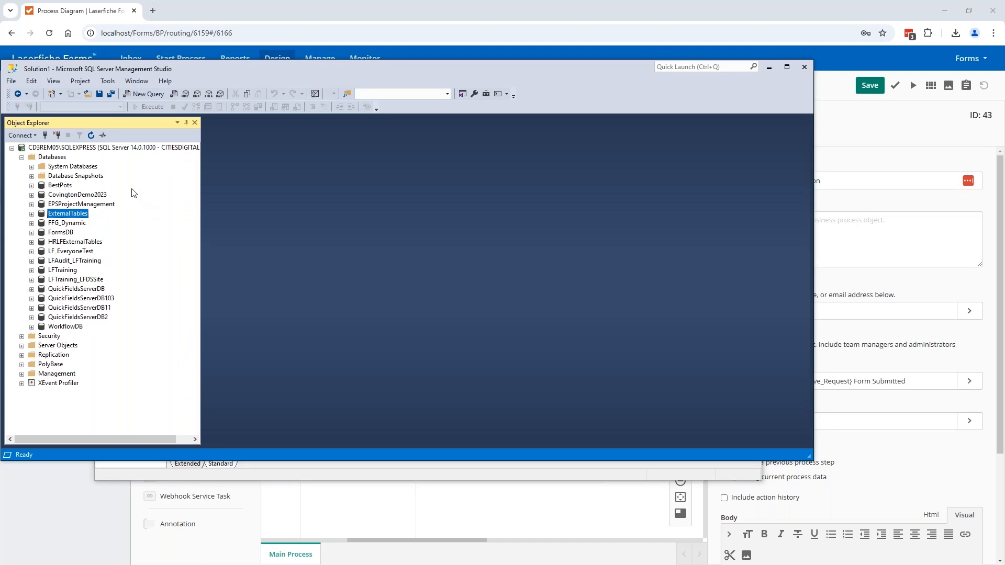
{"action": "right_click", "coordinate": [60, 216]}
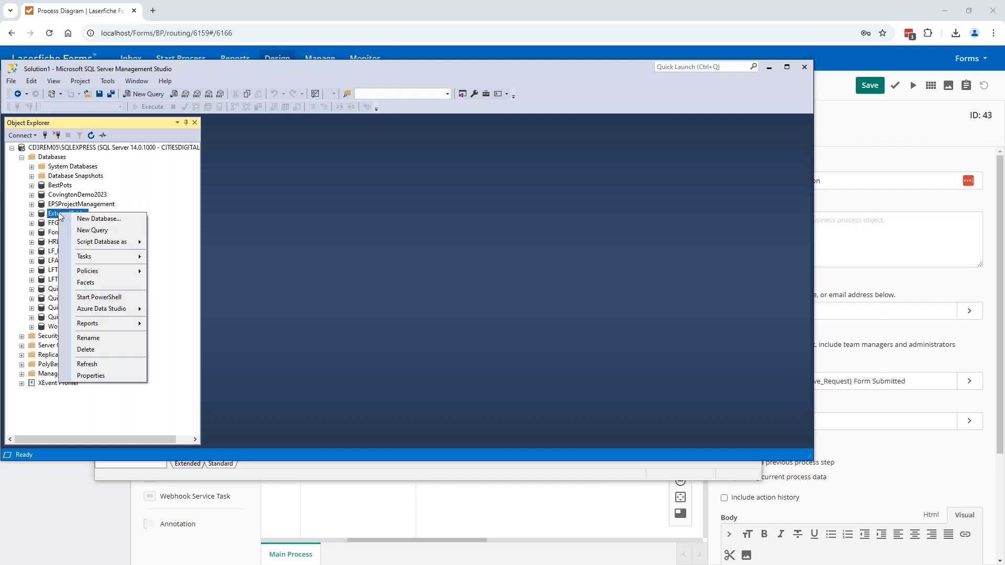
{"action": "left_click", "coordinate": [100, 379]}
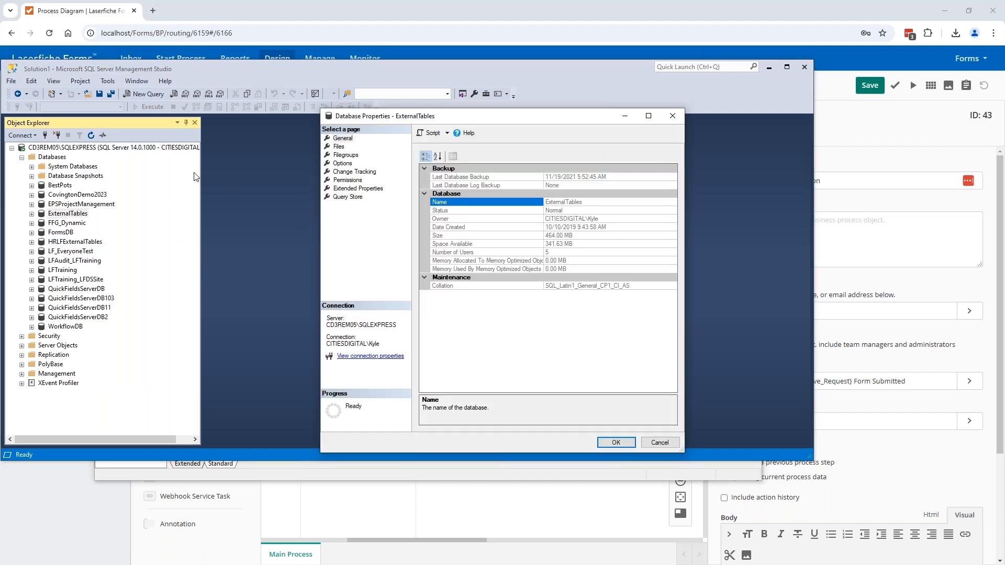
{"action": "left_click", "coordinate": [347, 181]}
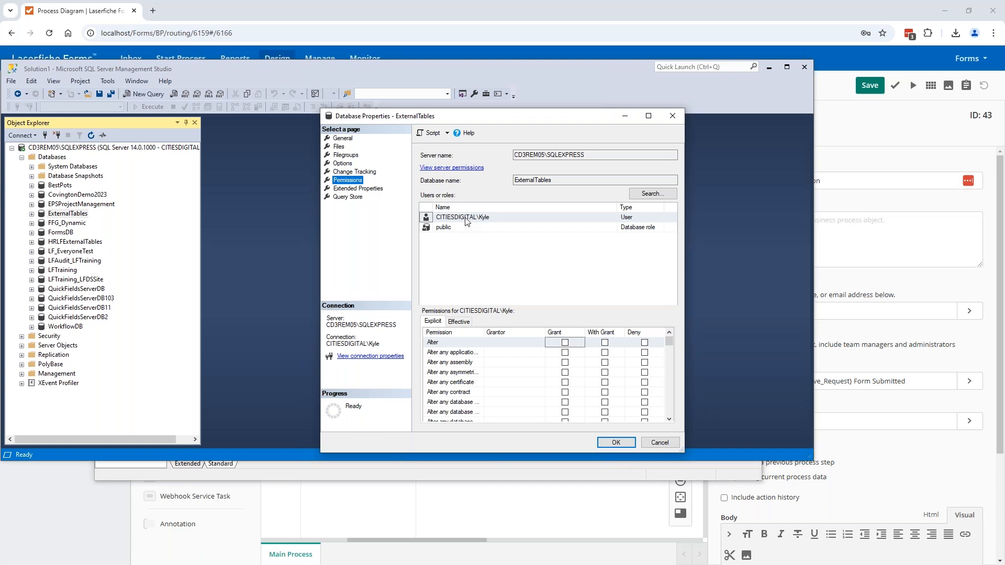
{"action": "left_click", "coordinate": [467, 219]}
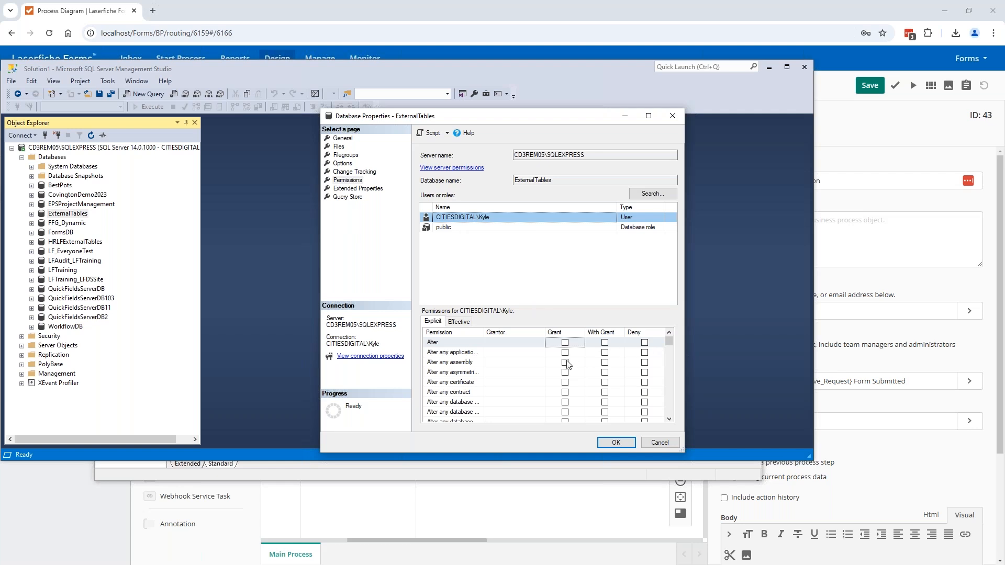
{"action": "scroll", "coordinate": [533, 368], "scroll_direction": "down", "scroll_amount": 8}
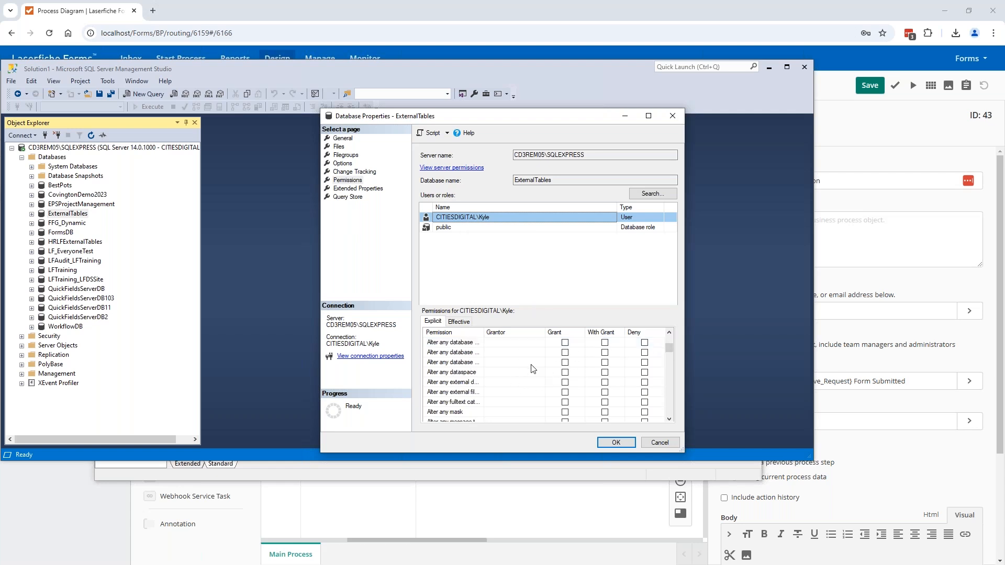
{"action": "scroll", "coordinate": [533, 368], "scroll_direction": "down", "scroll_amount": 1}
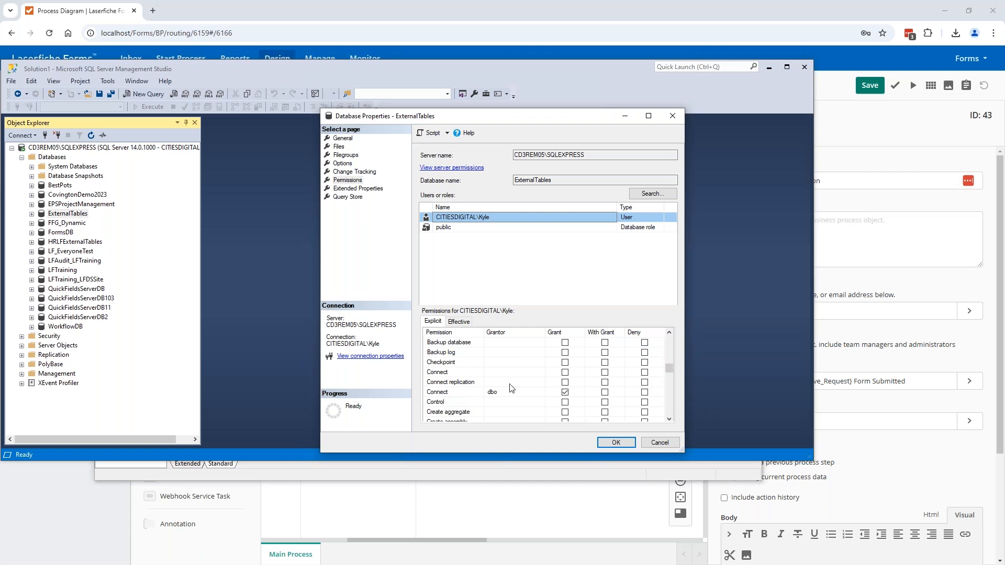
{"action": "scroll", "coordinate": [508, 391], "scroll_direction": "down", "scroll_amount": 8}
{"action": "scroll", "coordinate": [512, 388], "scroll_direction": "down", "scroll_amount": 5}
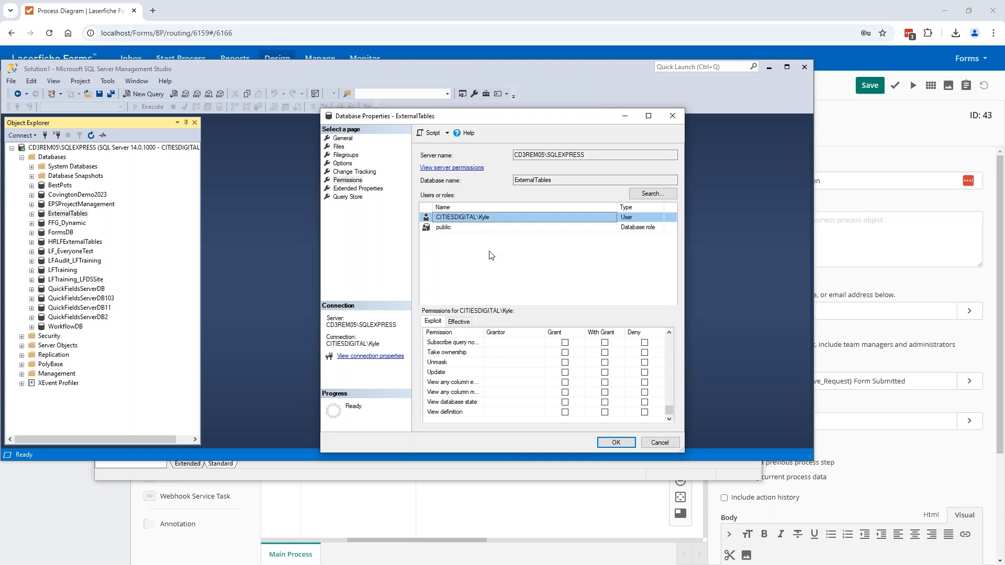
Switch back to Laserfiche Forms and open the system administration
{"action": "left_click", "coordinate": [462, 465]}
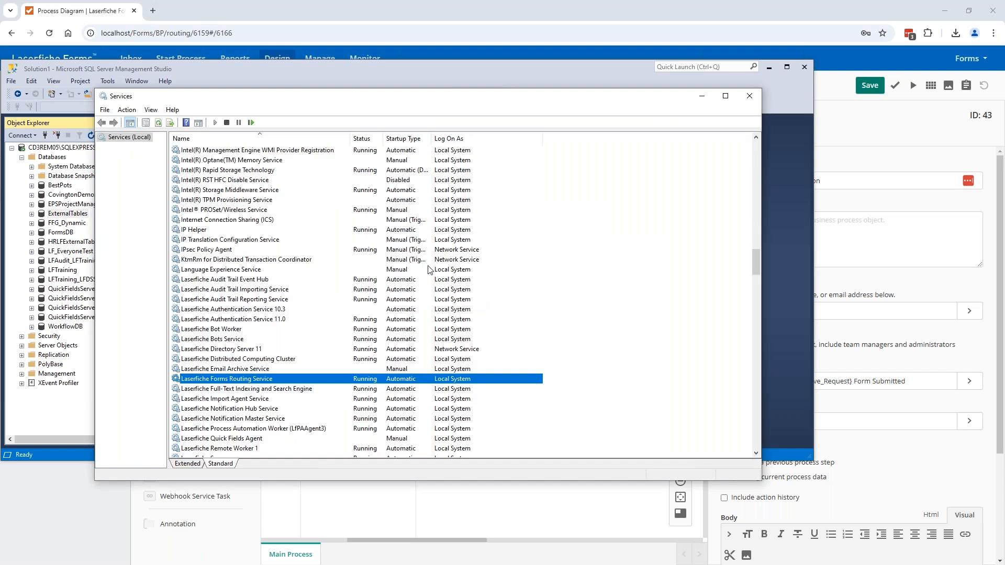
{"action": "left_click", "coordinate": [93, 506]}
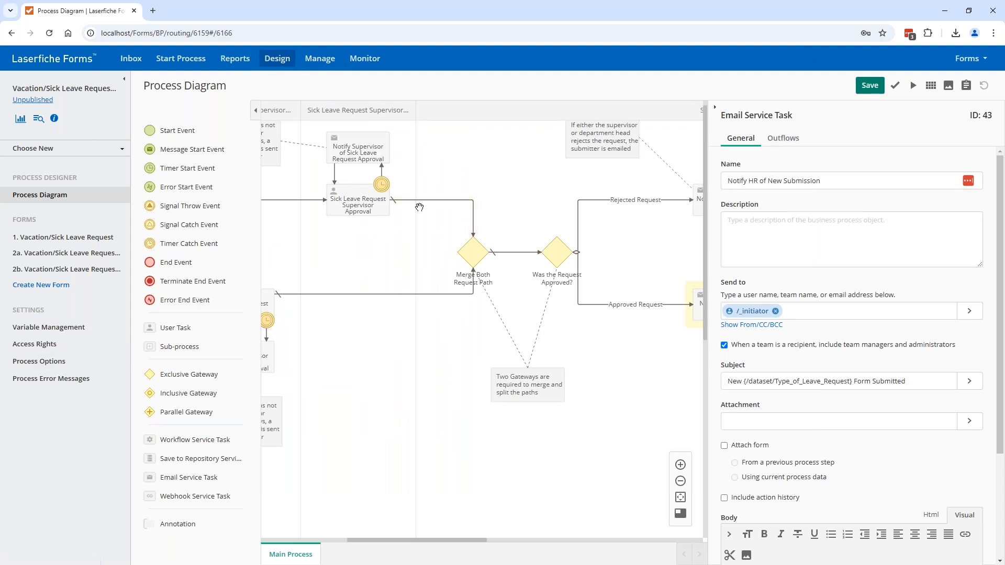
{"action": "left_click", "coordinate": [966, 59]}
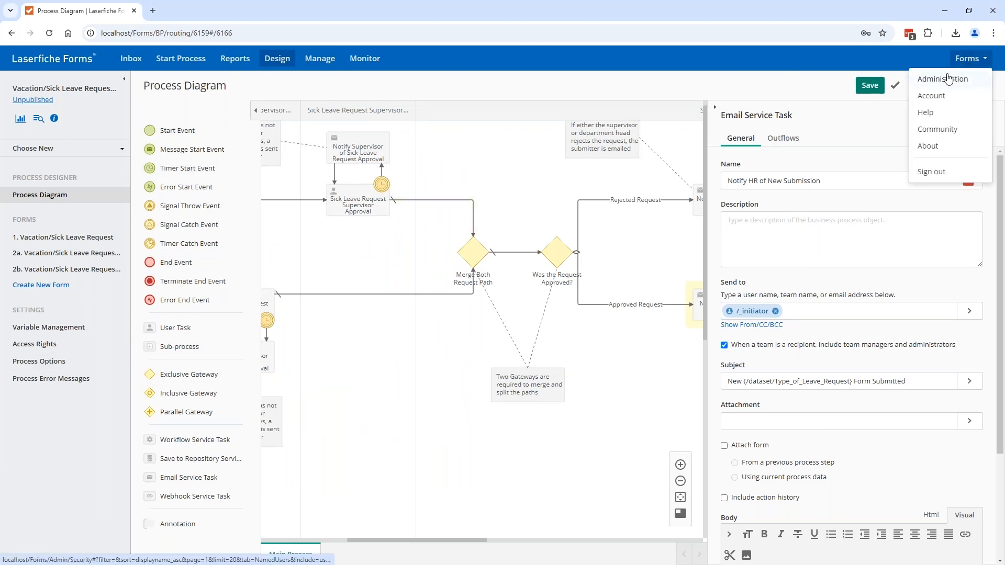